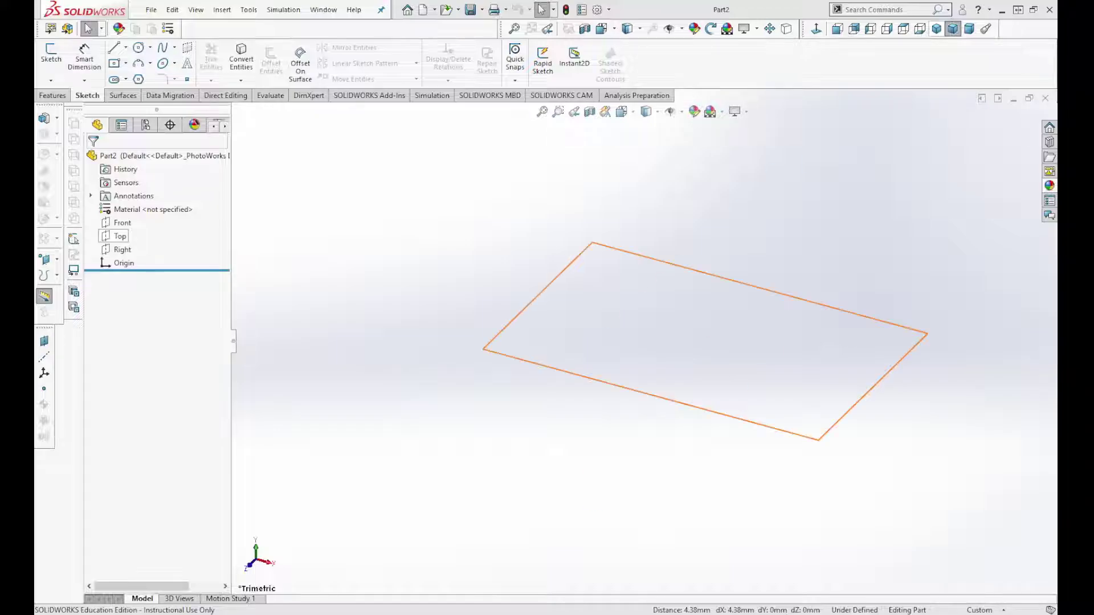
Orient the view normal to the Top plane and open a new sketch on it.
click(120, 236)
click(193, 228)
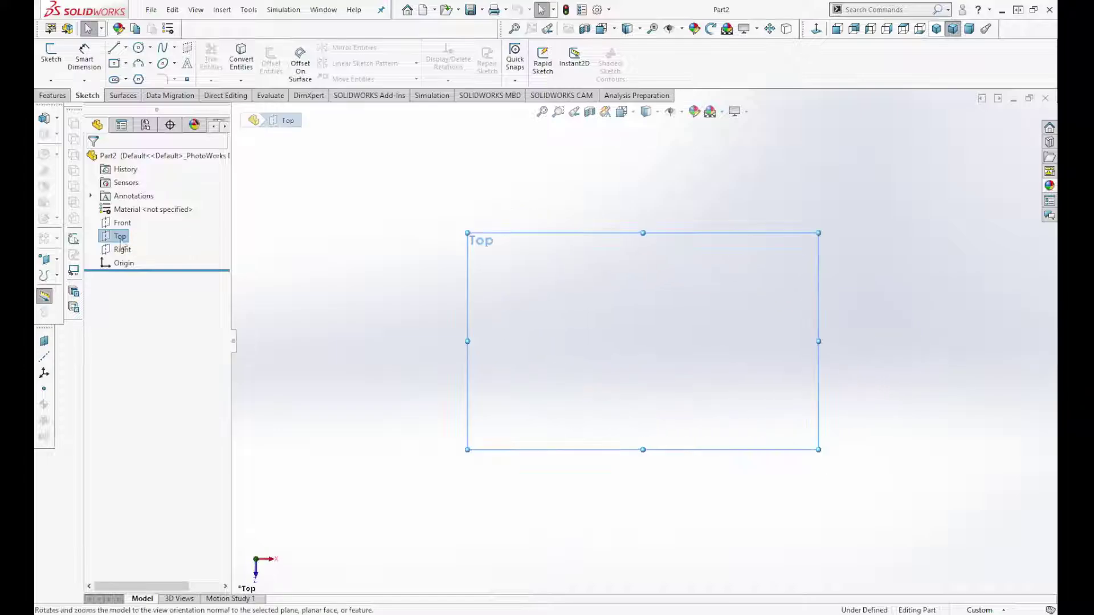
click(116, 216)
Sketch a closed triangle around the origin with a horizontal base about 78 mm long and slanted sides about 66 mm long.
click(114, 48)
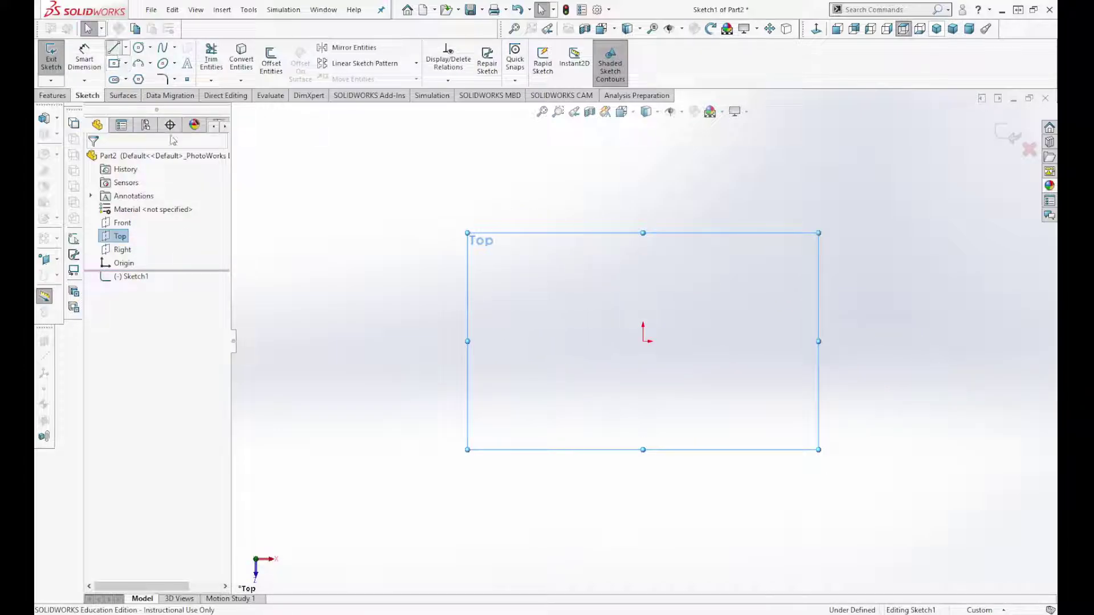
drag(556, 384, 642, 267)
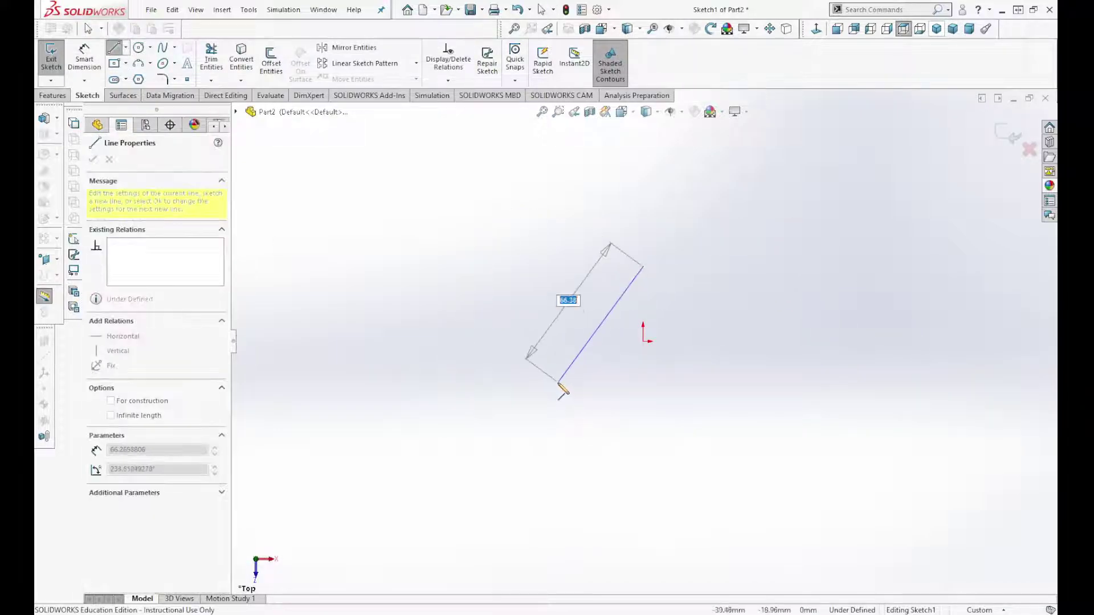
click(555, 384)
click(724, 384)
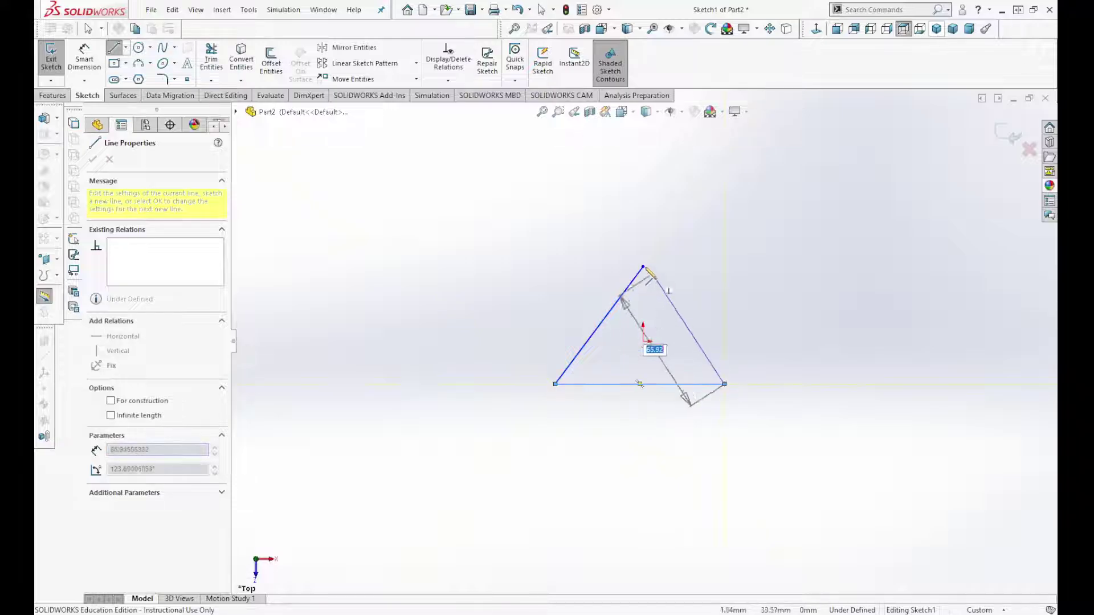
click(642, 266)
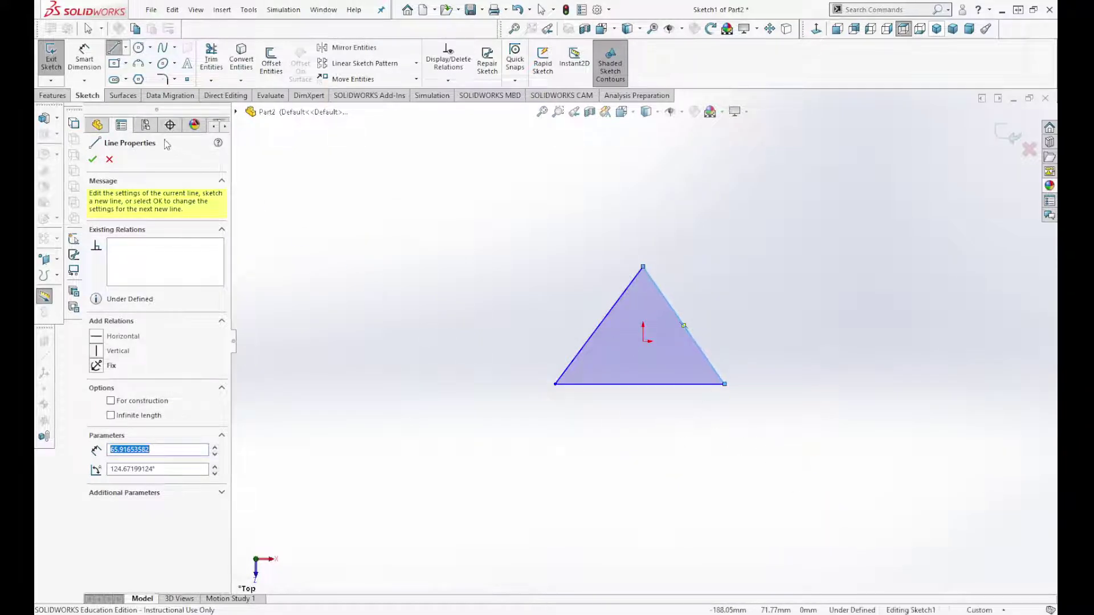
Draw two construction centerlines, each from a base corner of the triangle to the opposite slanted side.
click(138, 81)
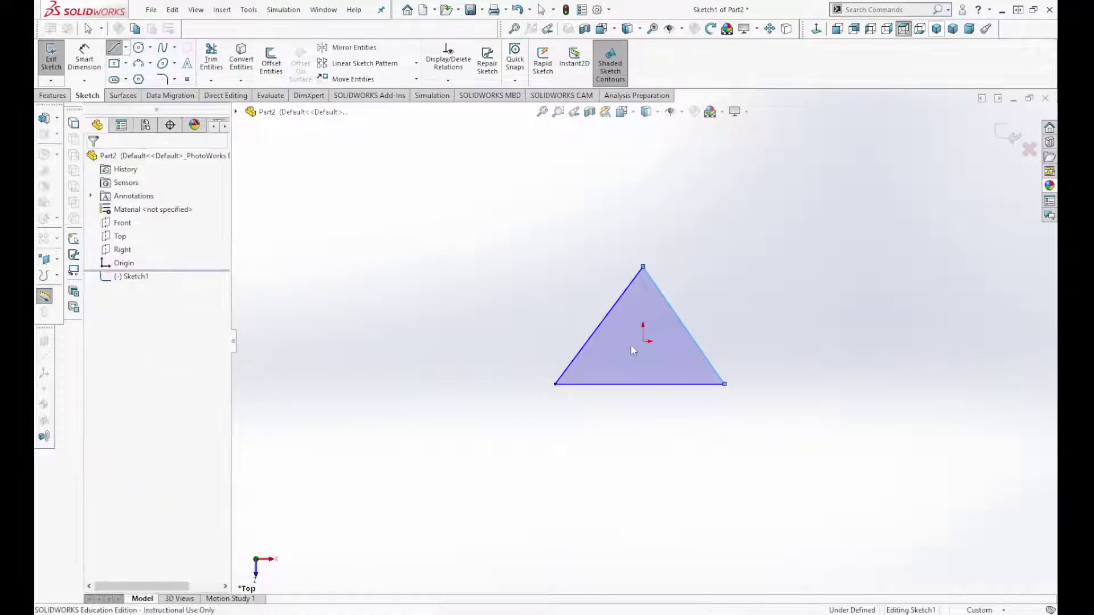
click(725, 384)
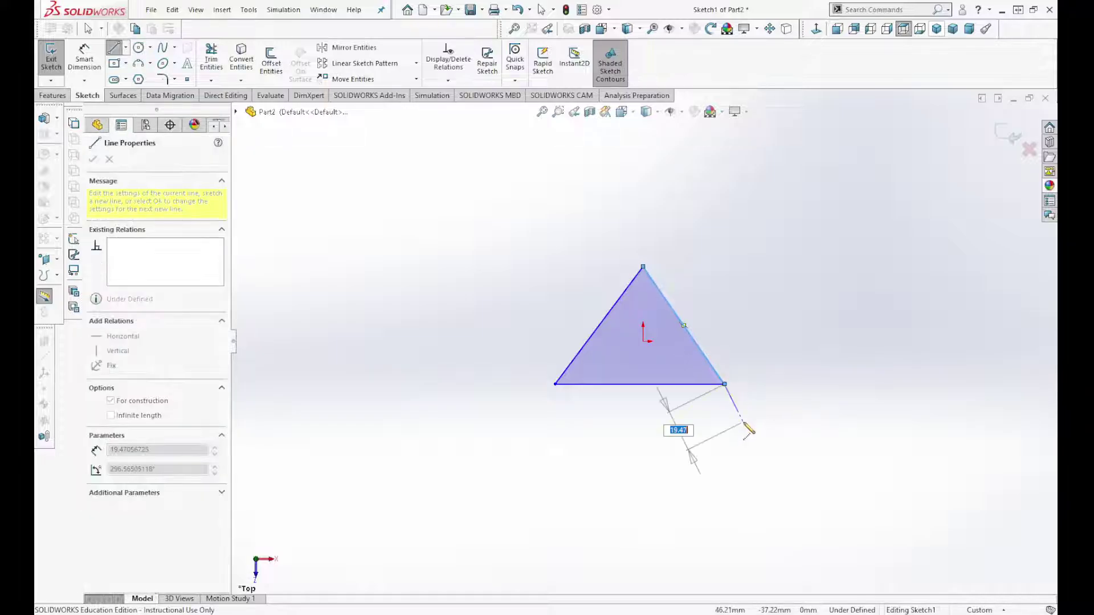
click(611, 312)
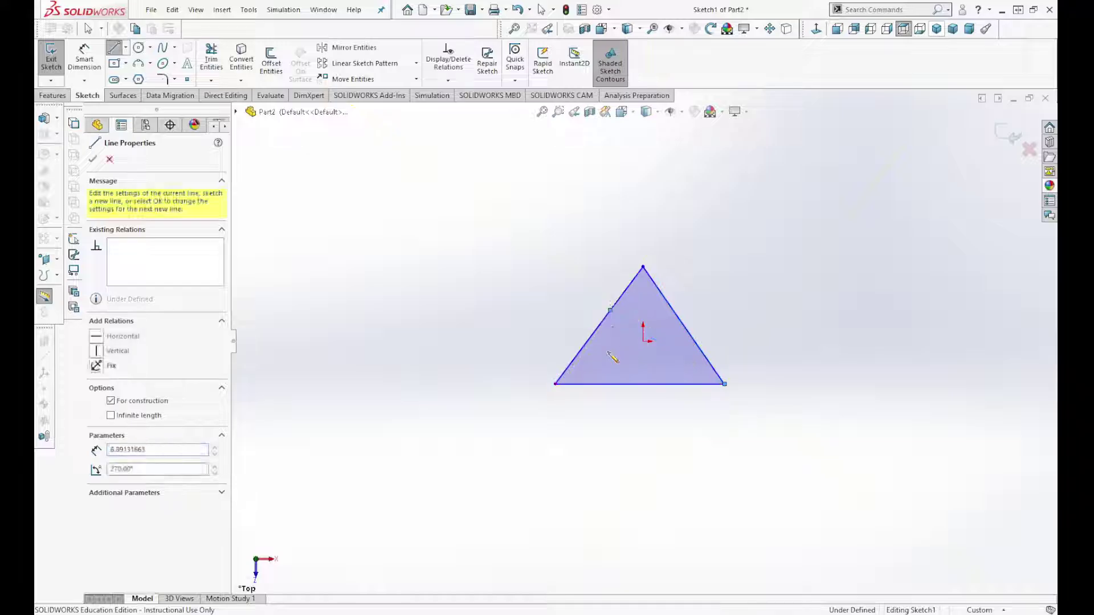
key(Escape)
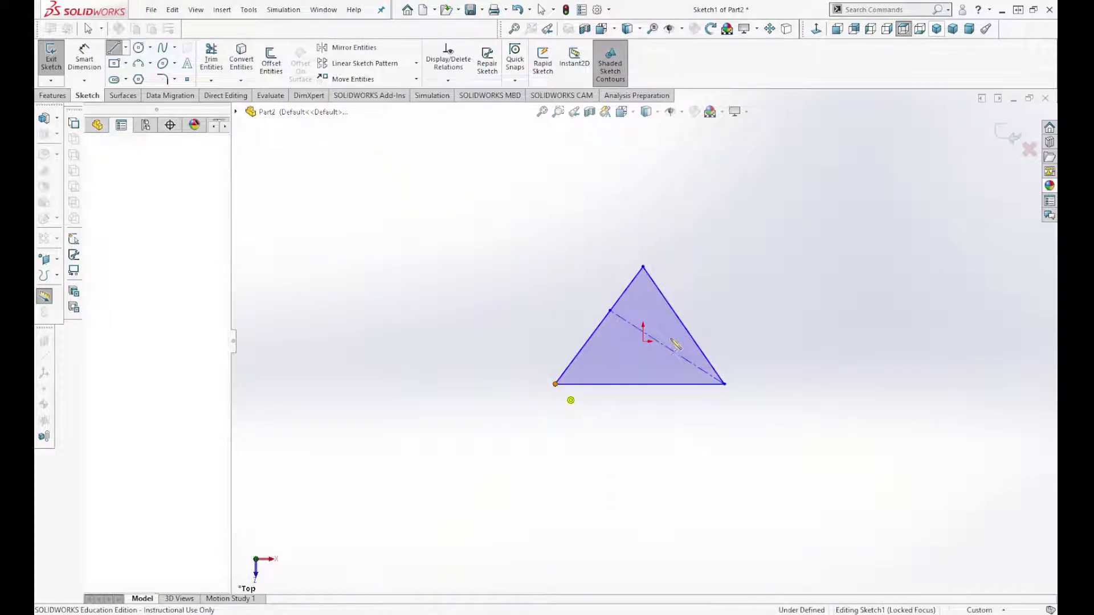
click(673, 311)
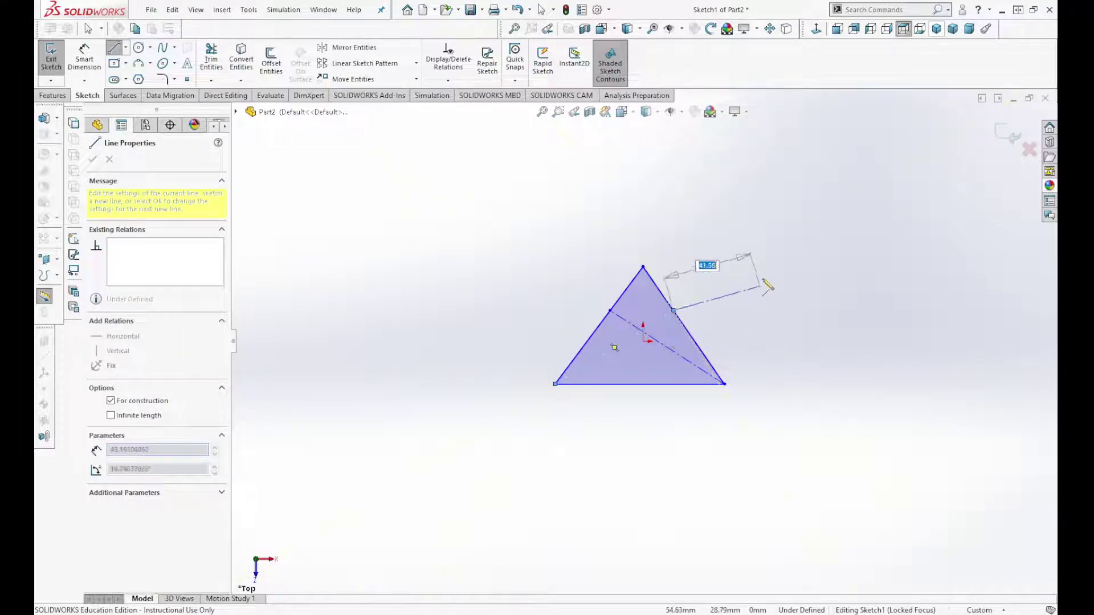
key(Escape)
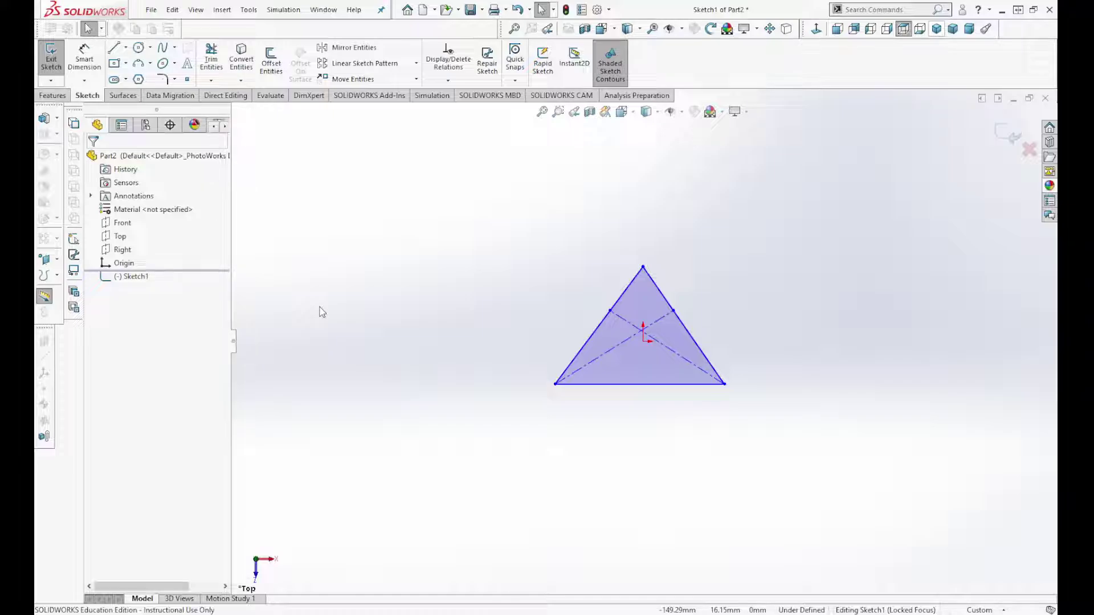
Make the triangle's three sides equal in length, and make the two centerlines equal to each other.
click(664, 384)
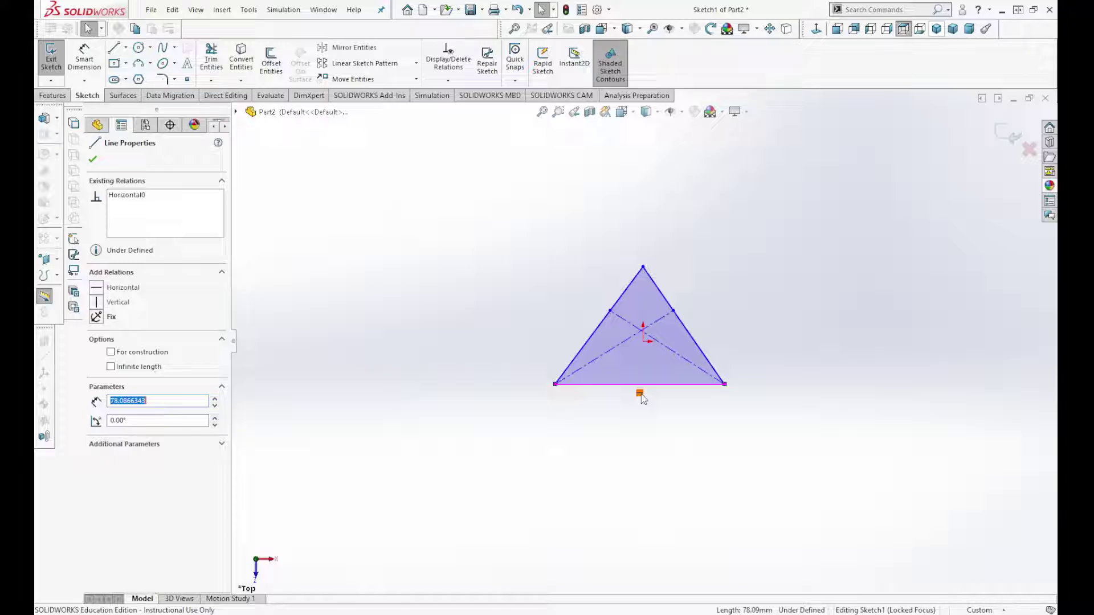
click(646, 365)
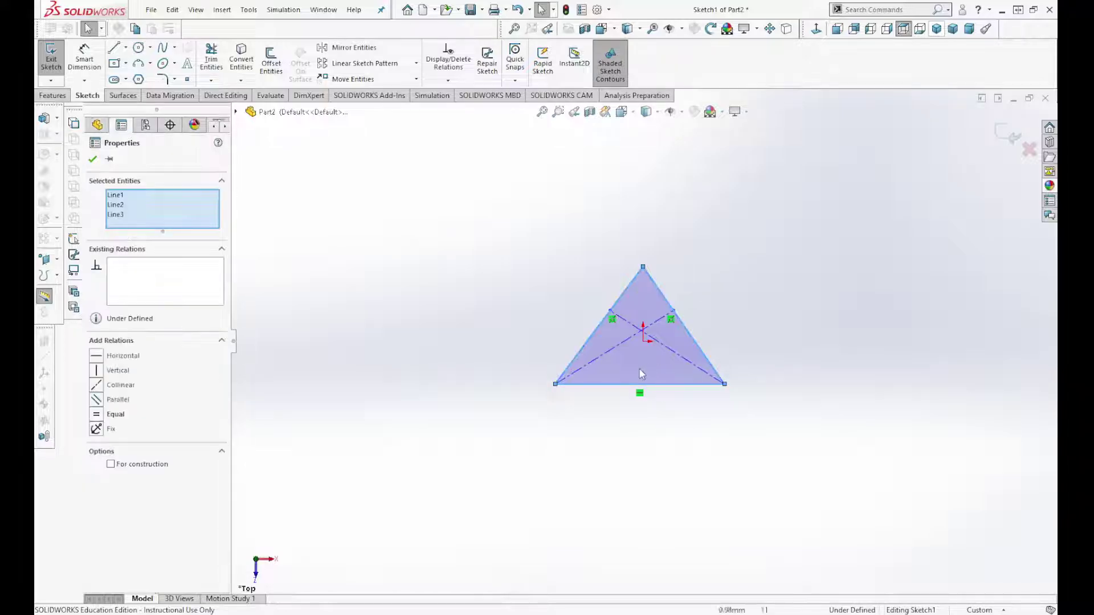
click(106, 415)
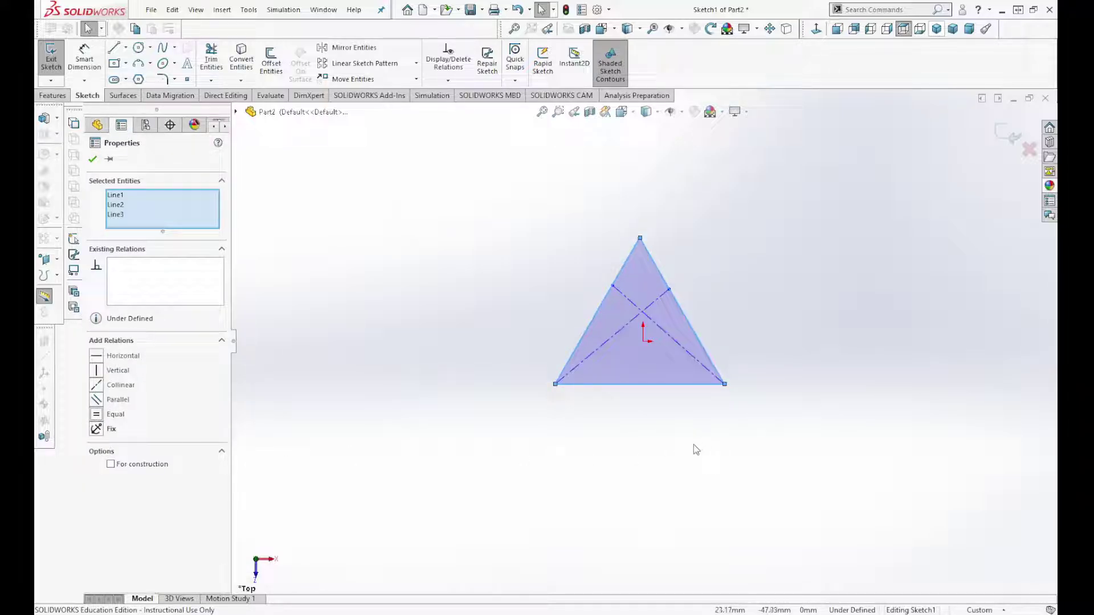
click(683, 350)
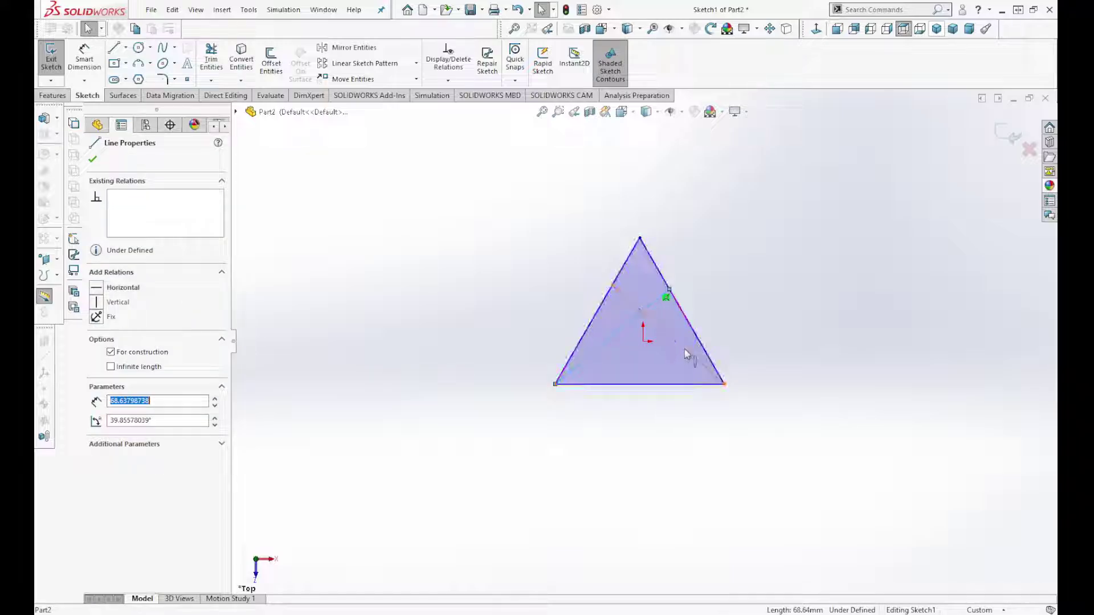
click(96, 433)
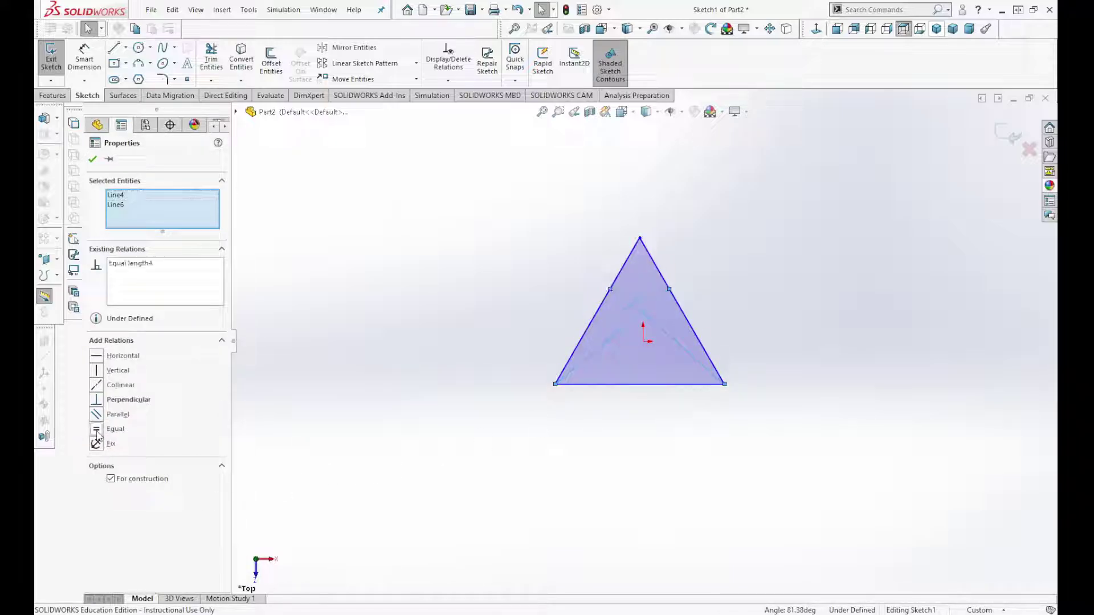
click(610, 446)
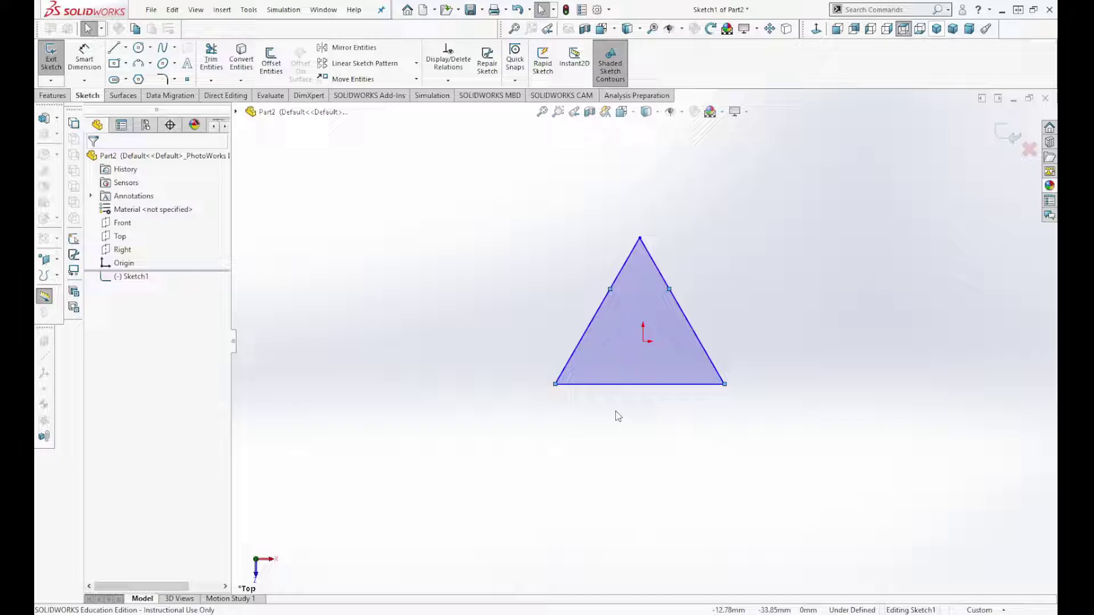
Constrain the upper end of each centerline to the midpoint of the triangle side it meets.
click(611, 289)
ctrl+click(593, 324)
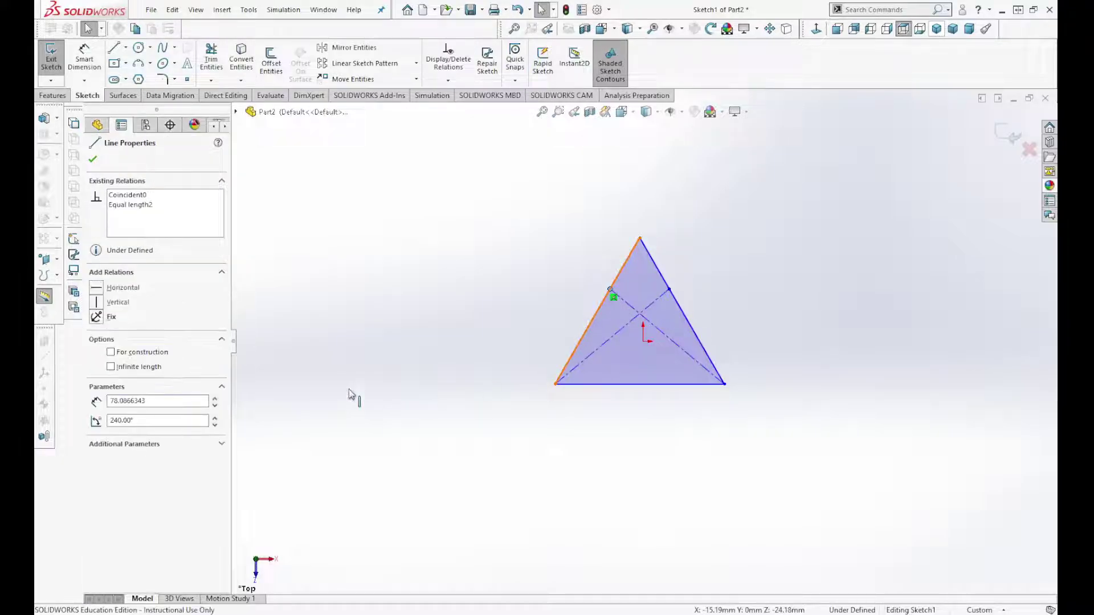
click(108, 358)
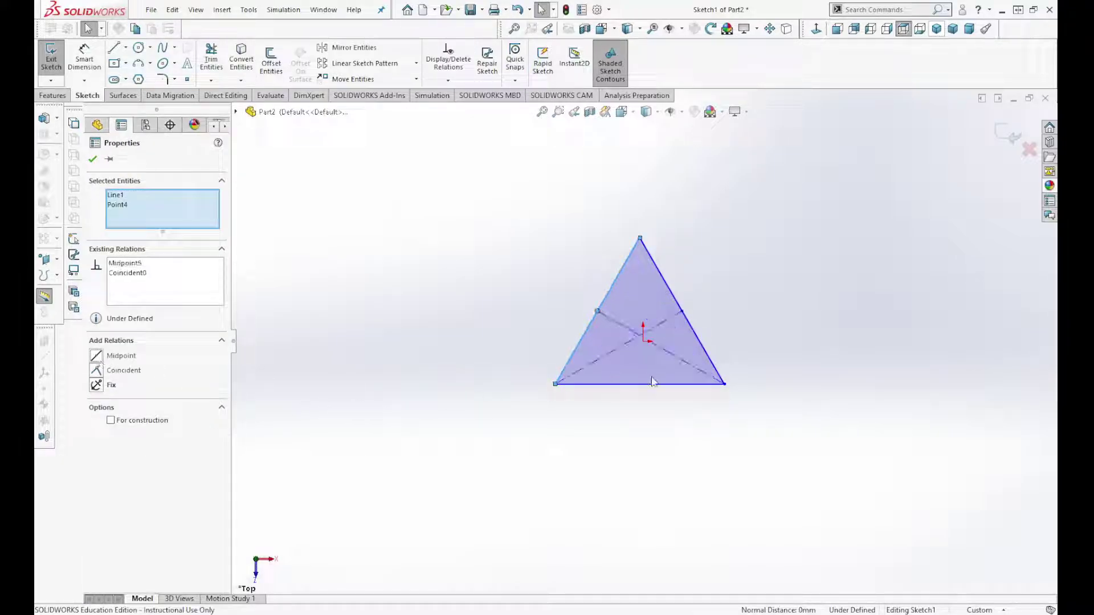
click(764, 333)
click(688, 320)
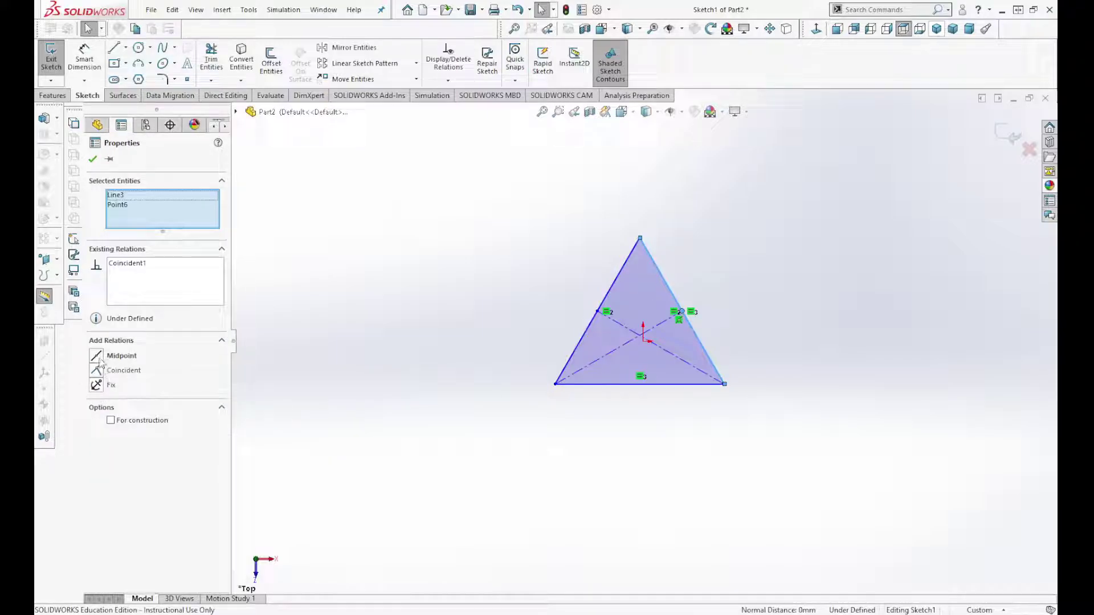
click(98, 357)
click(589, 450)
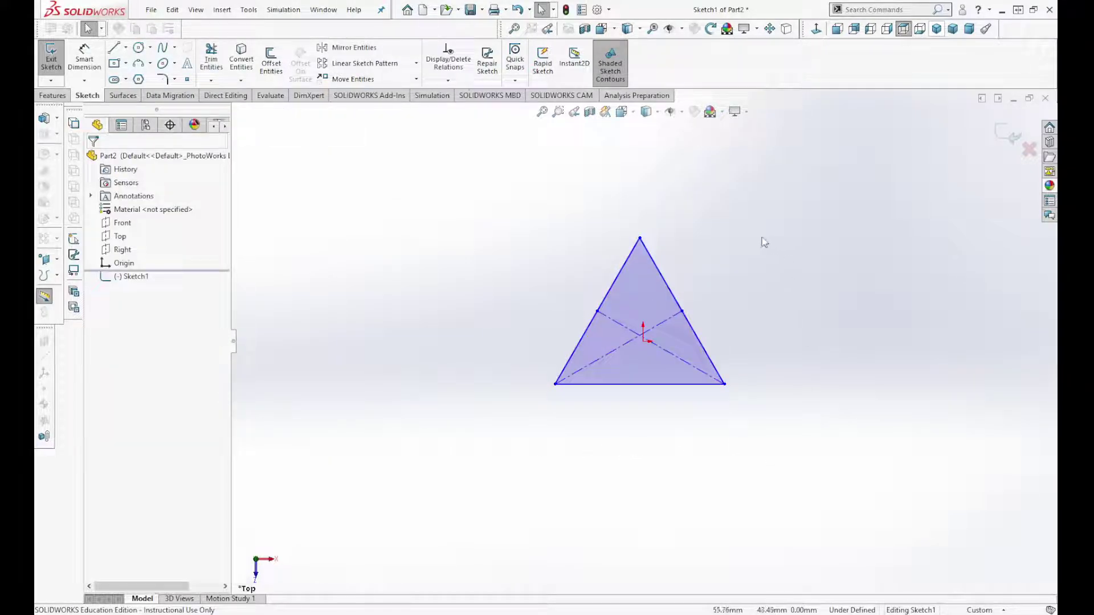
Make both centerlines coincident with the origin so the triangle is centred on it.
click(656, 327)
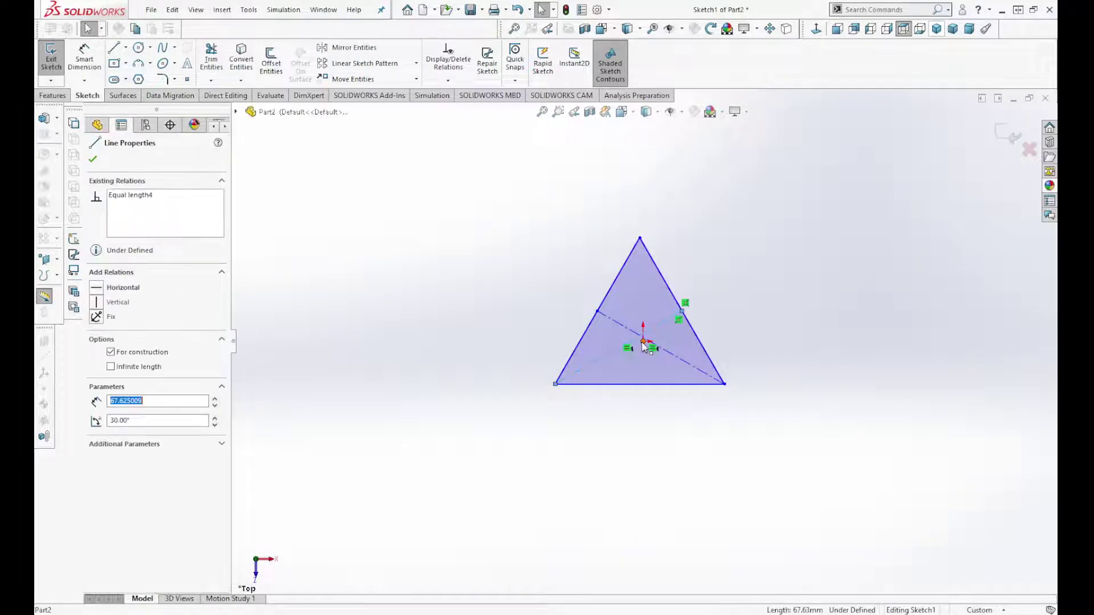
ctrl+click(643, 342)
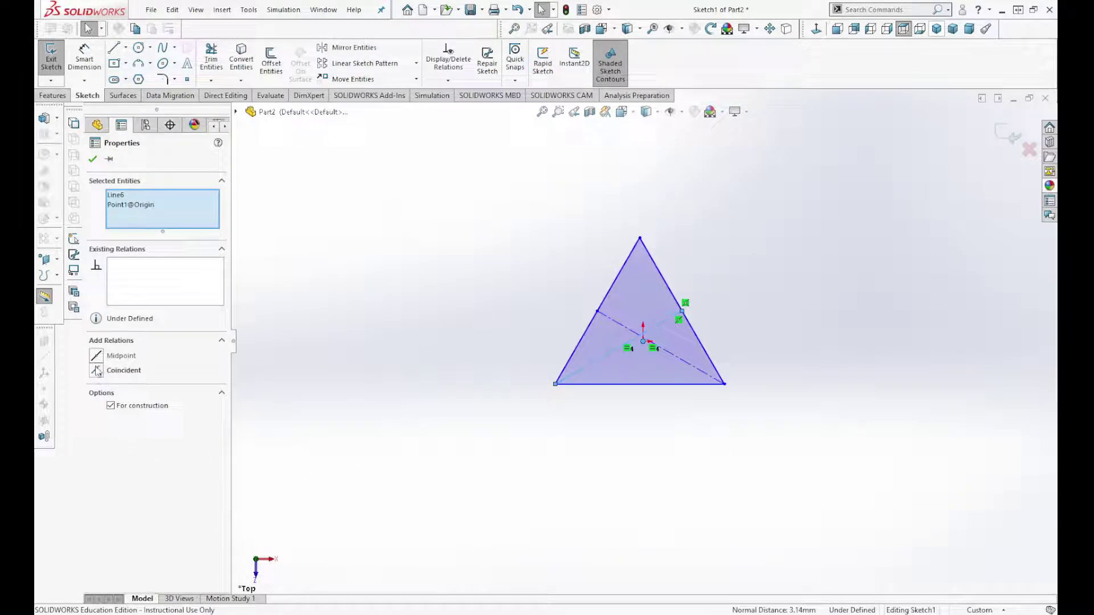
click(97, 370)
click(646, 344)
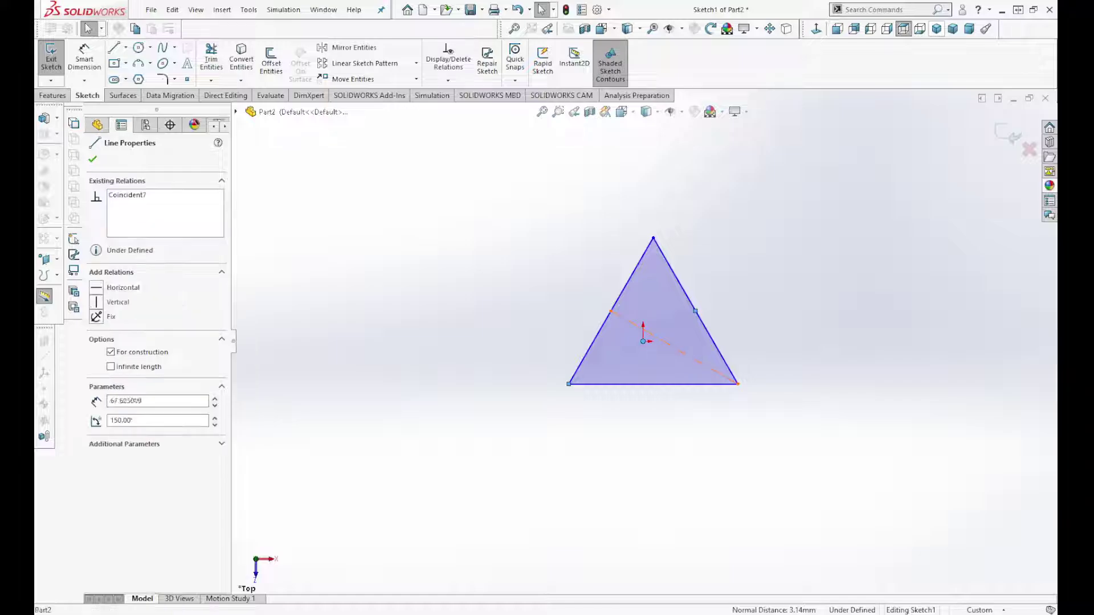
click(318, 430)
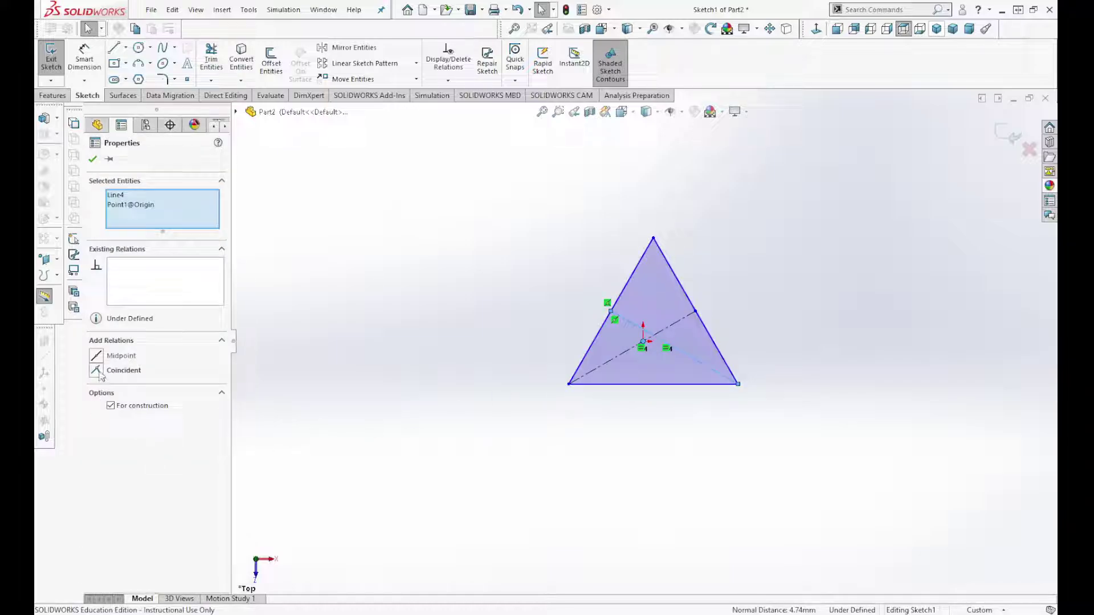
click(100, 374)
click(688, 473)
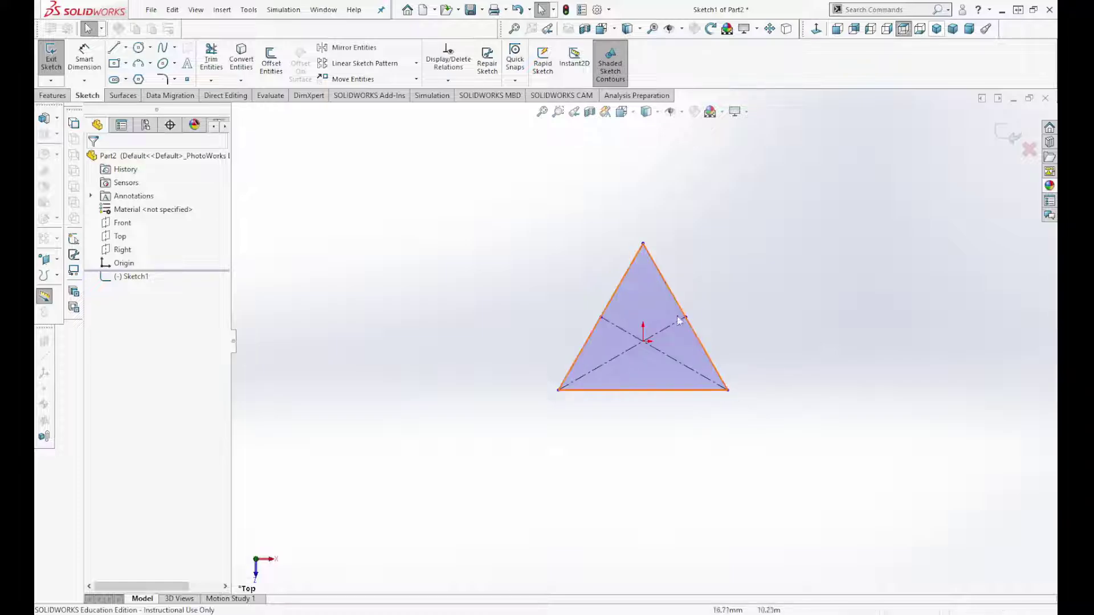
Stretch the triangle by its top vertex, and dimension its right slanted side to 19 mm.
drag(643, 242, 772, 220)
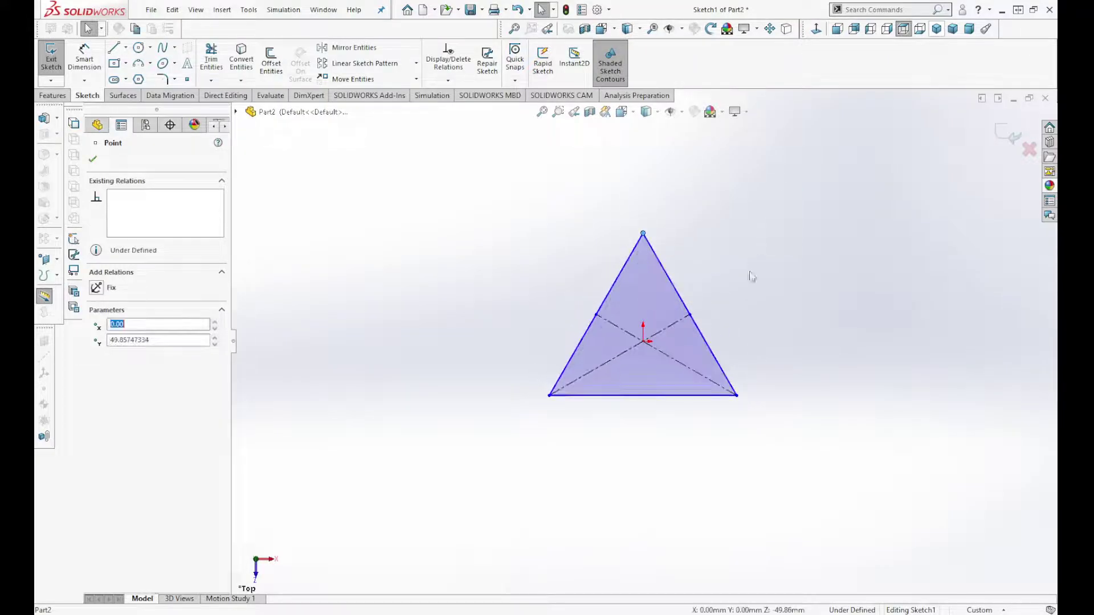
click(745, 332)
click(86, 57)
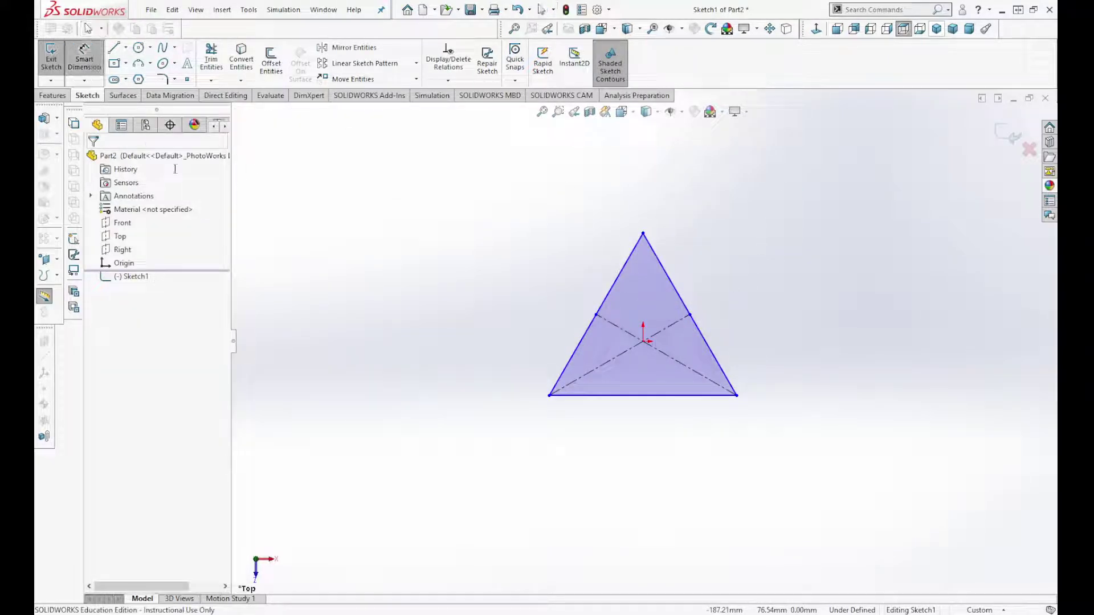
click(709, 349)
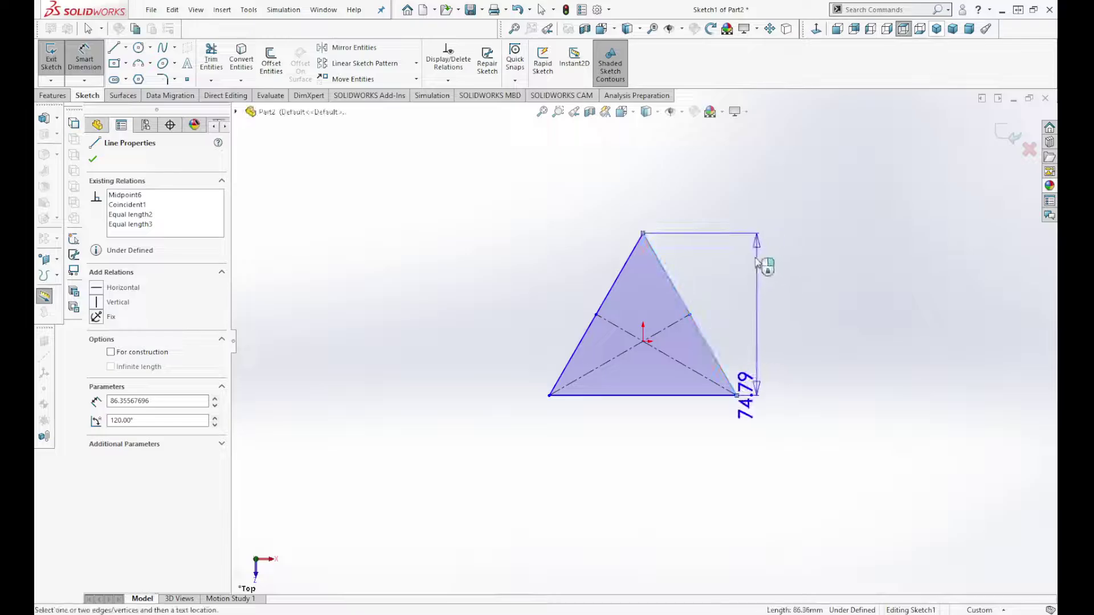
click(710, 301)
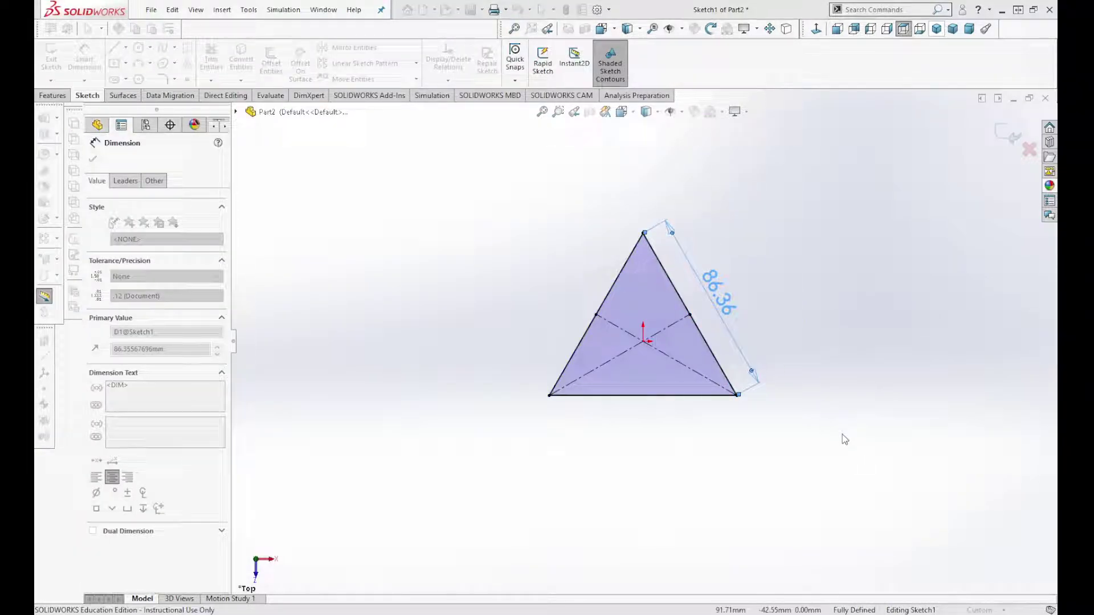
key(Return)
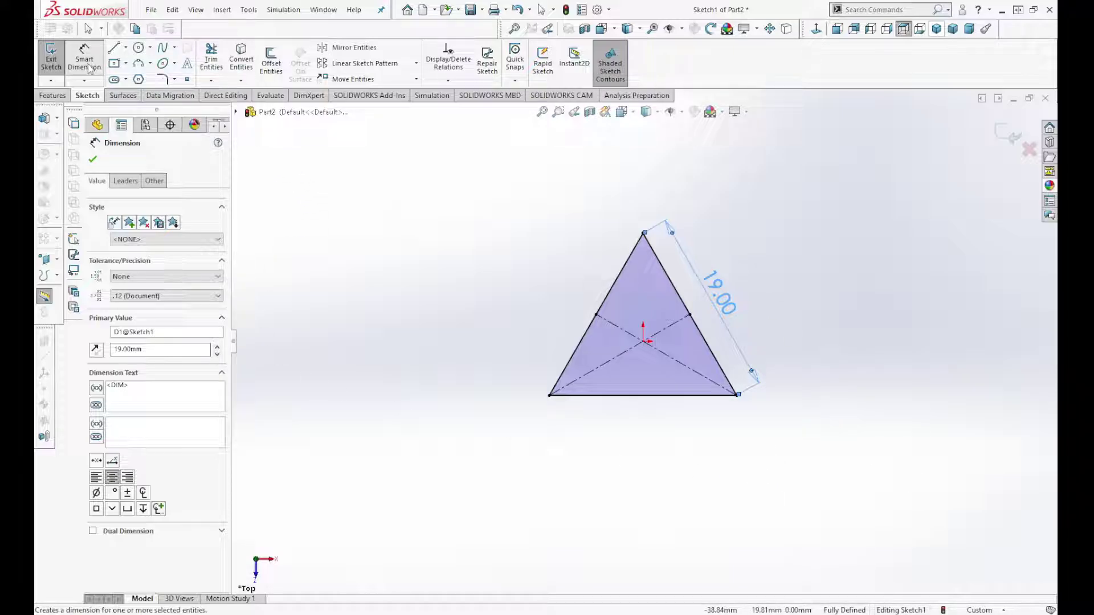
key(Escape)
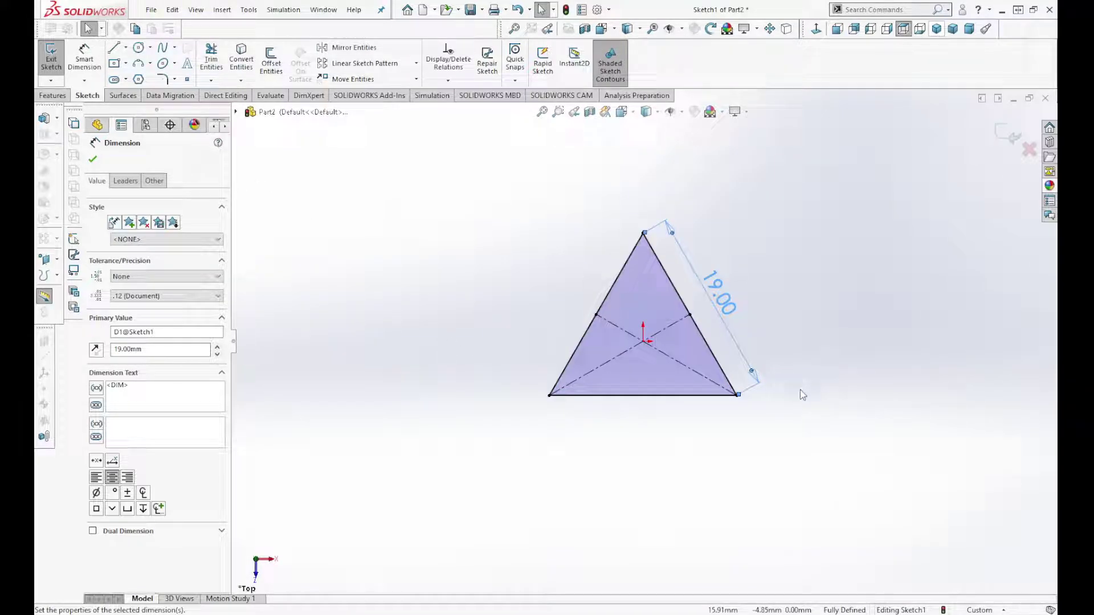
Add a driven dimension for the length of the centerline that starts at the lower-left corner.
click(85, 60)
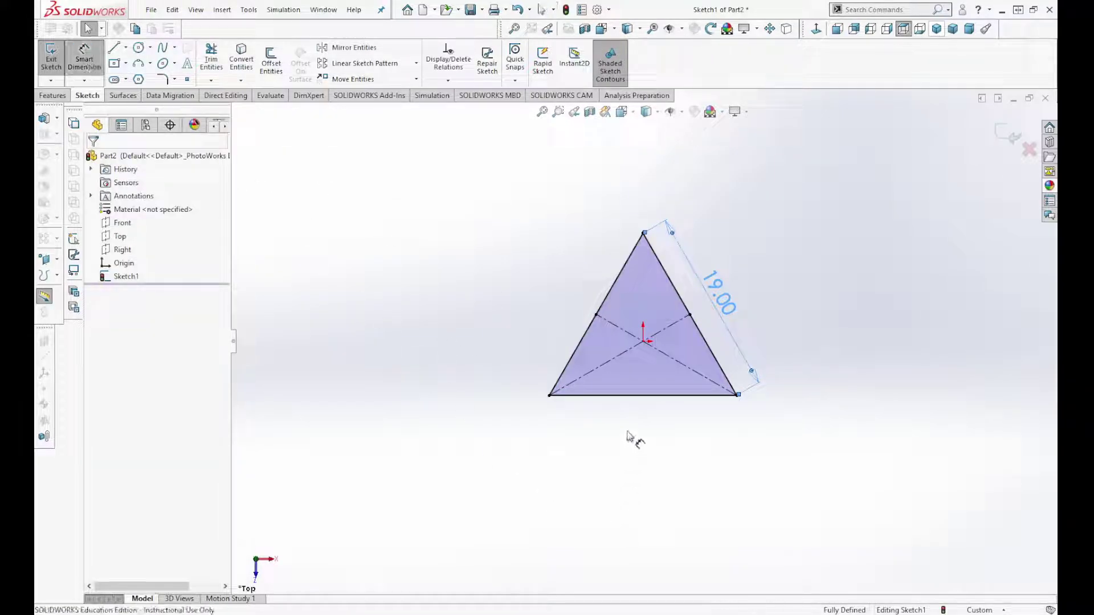
click(608, 369)
click(640, 384)
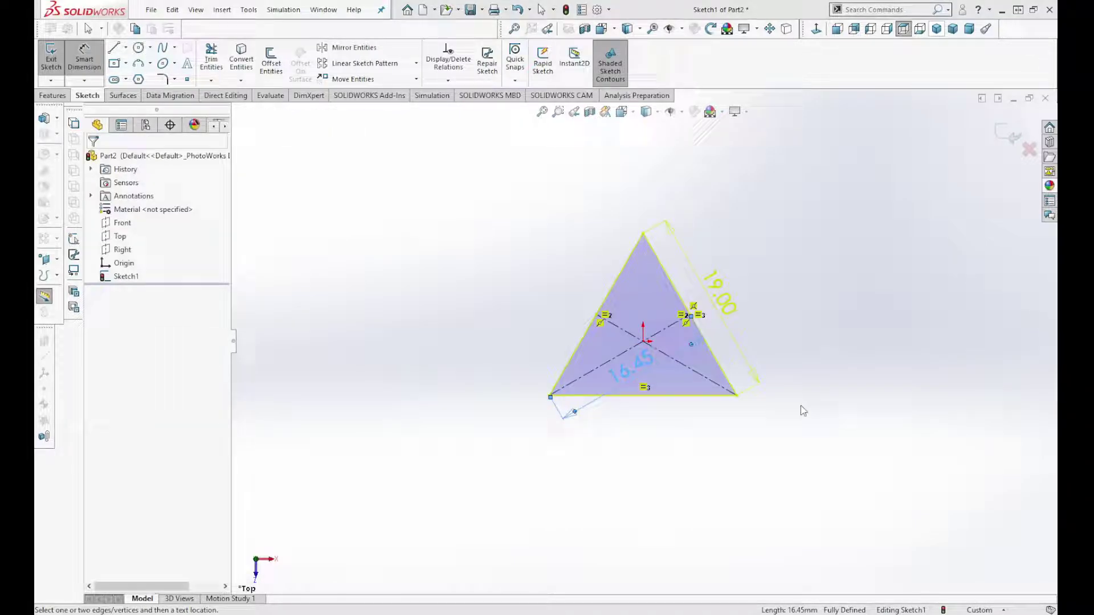
click(940, 329)
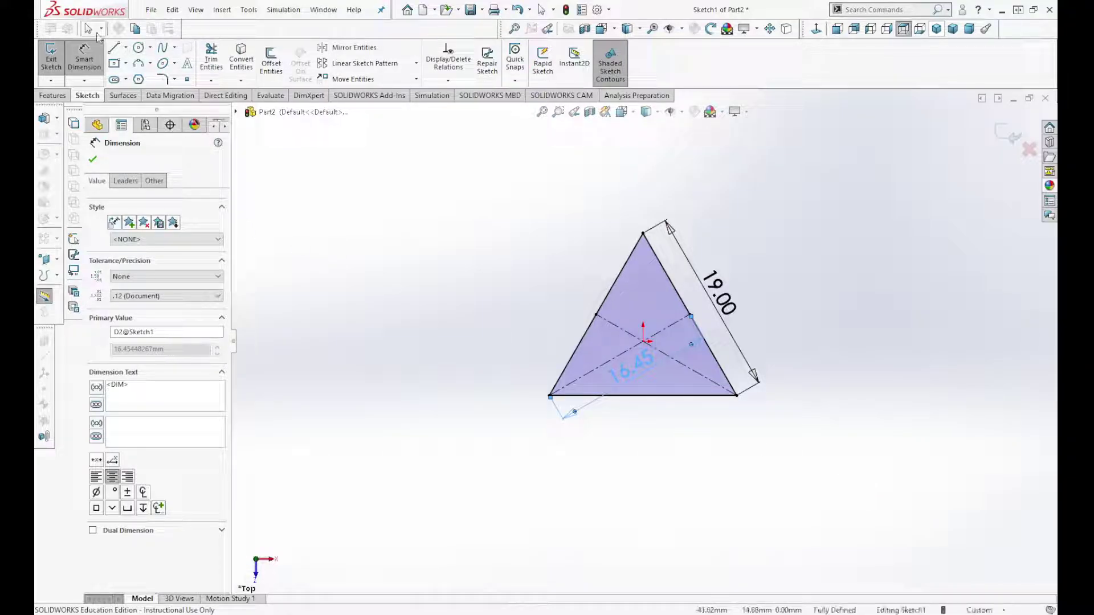
Exit the triangle sketch and rename it Driving Triangle.
click(51, 62)
click(130, 277)
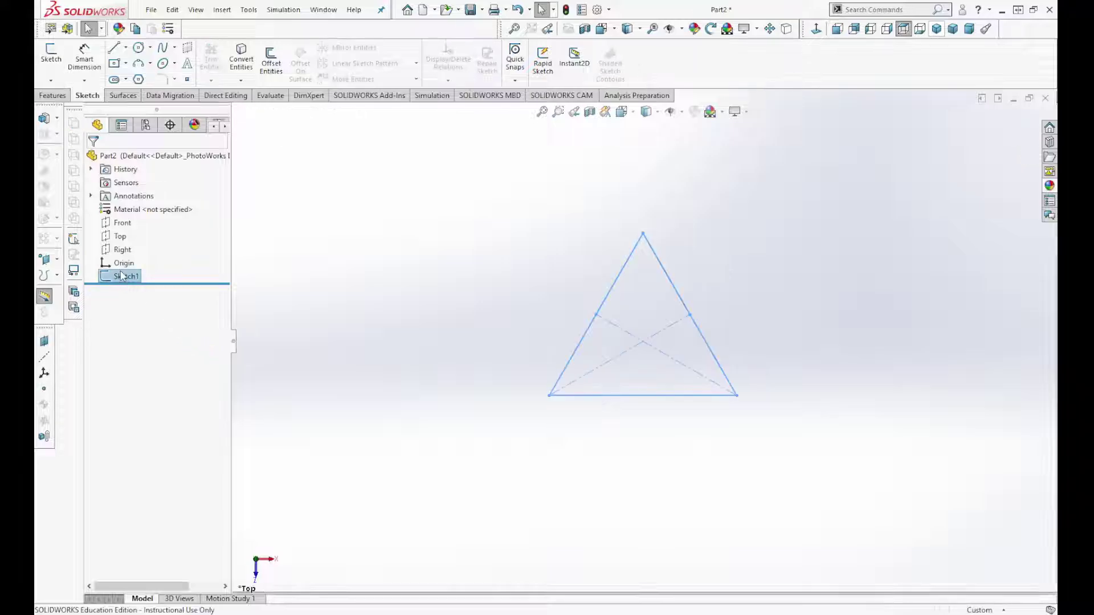
click(137, 277)
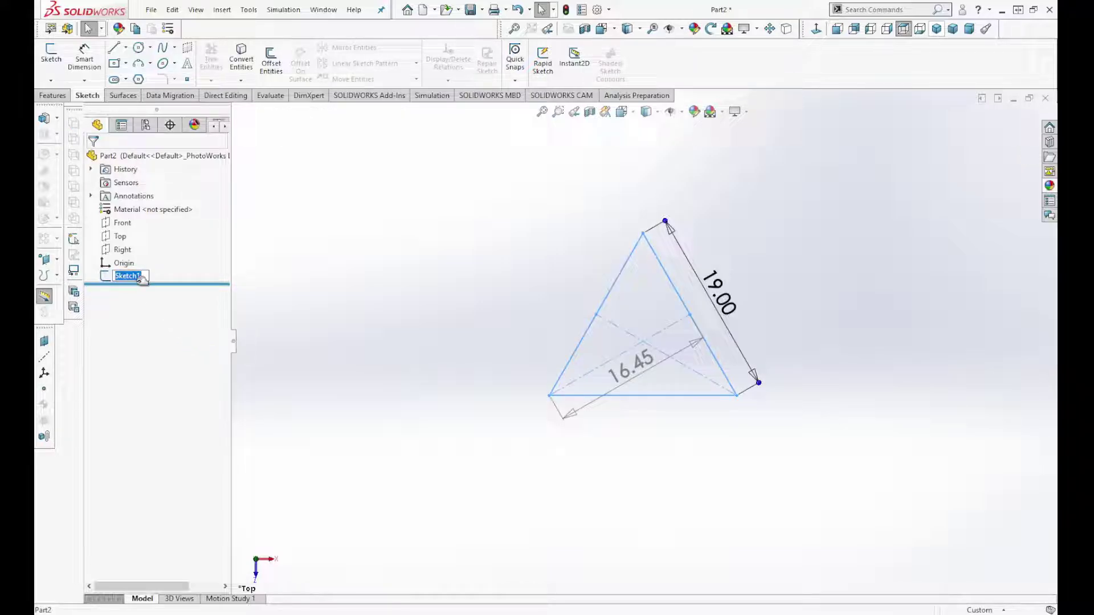
text(Reference)
text(e)
key(Return)
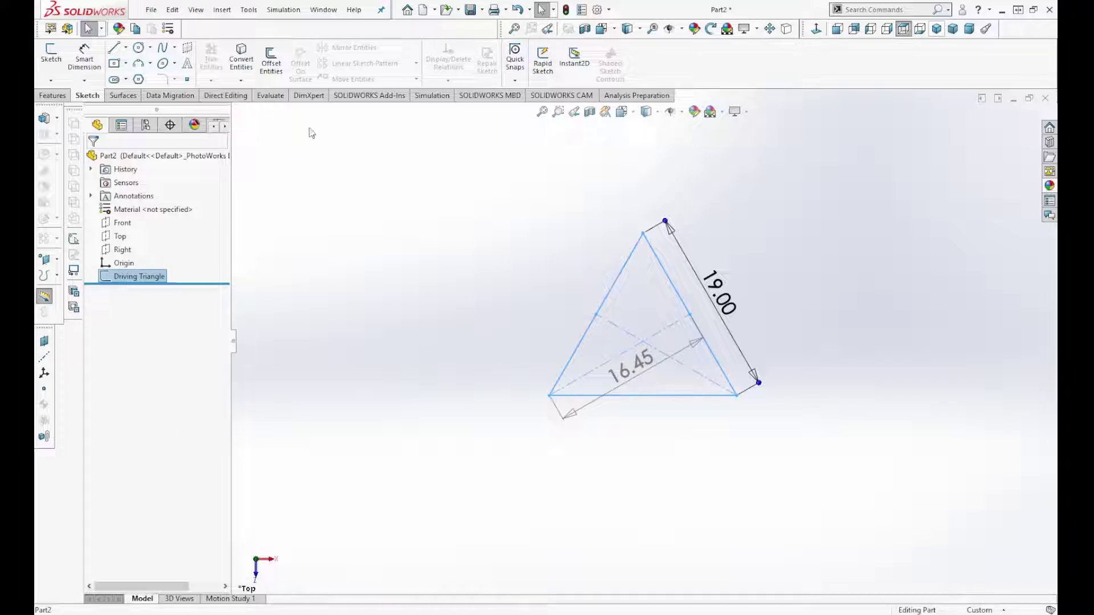
click(460, 306)
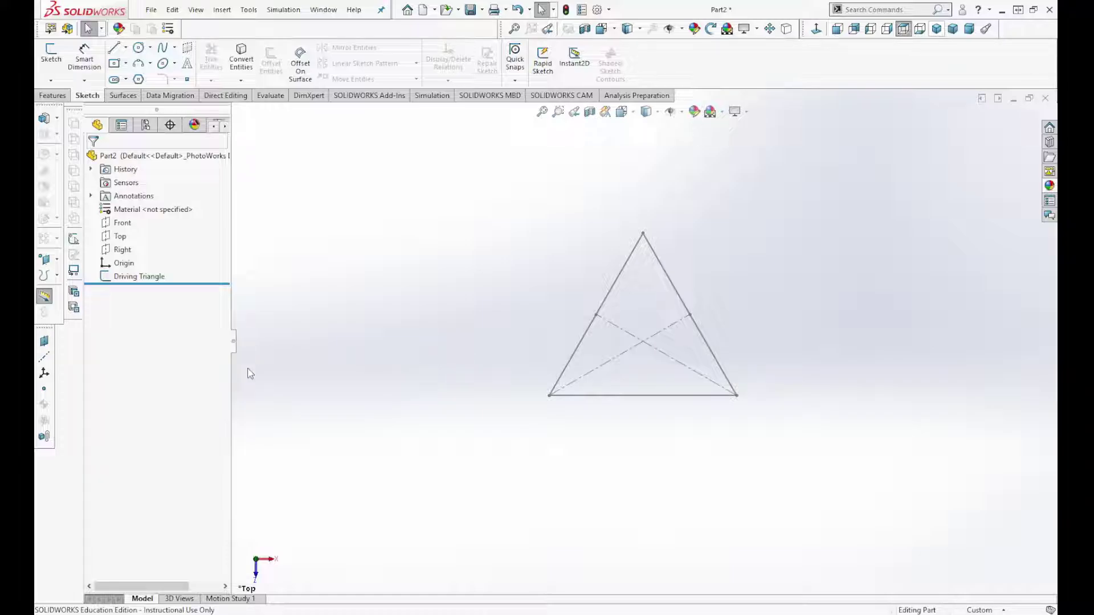
Start a sketch on the Right plane and draw a vertical line about 6 mm long upward from the origin.
click(120, 250)
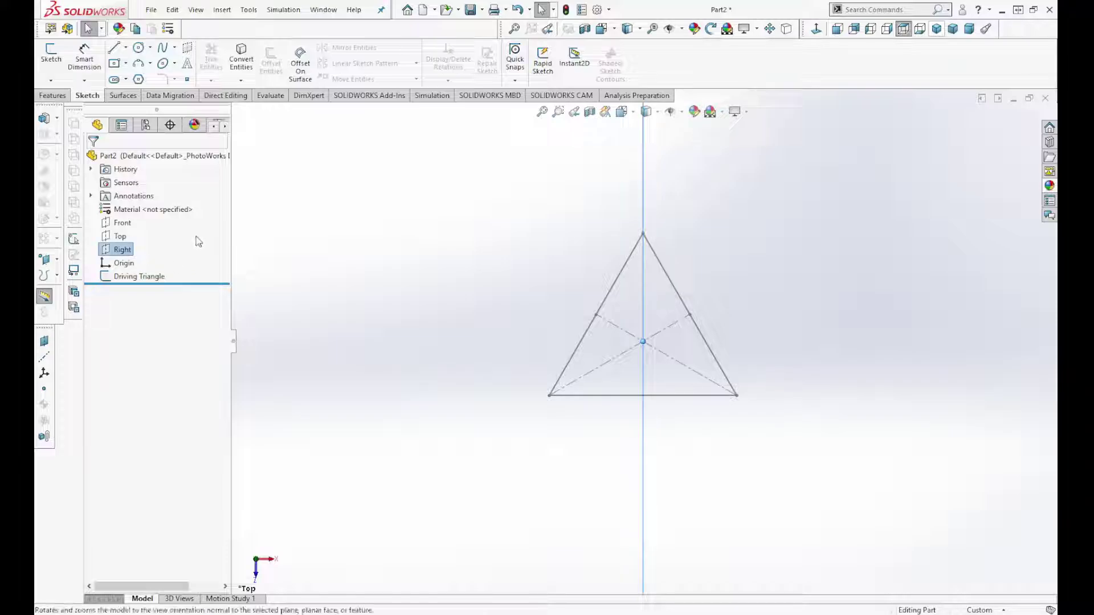
key(ctrl+8)
click(129, 231)
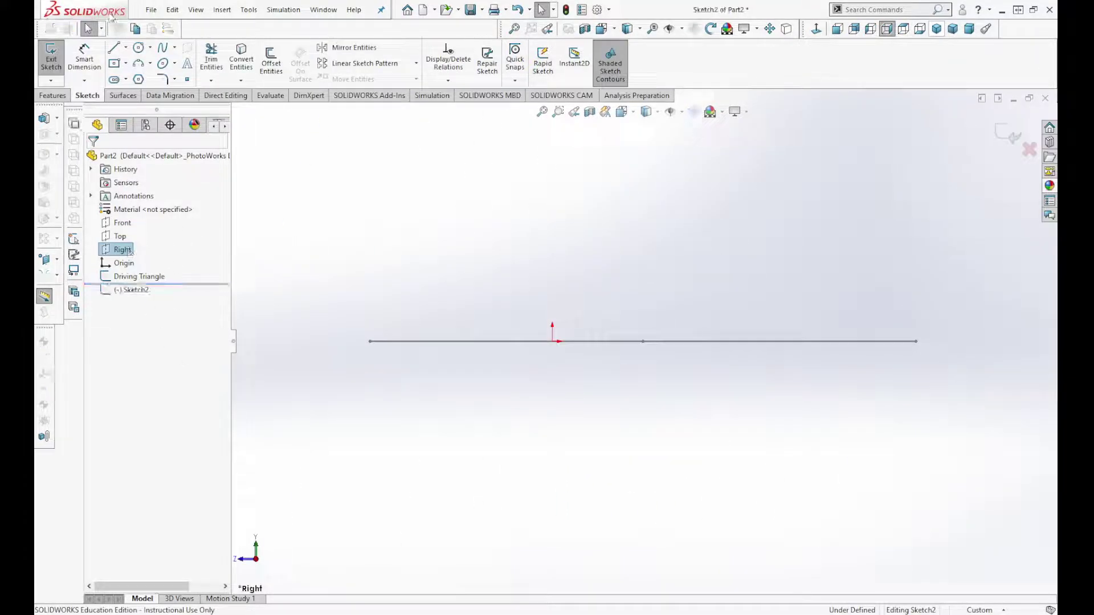
click(115, 48)
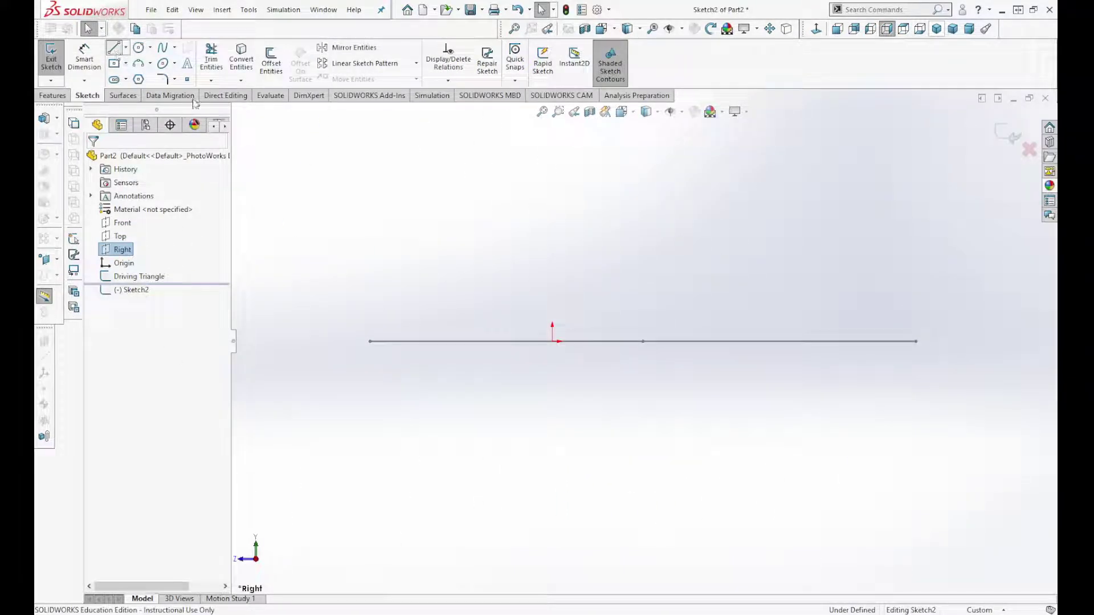
click(552, 341)
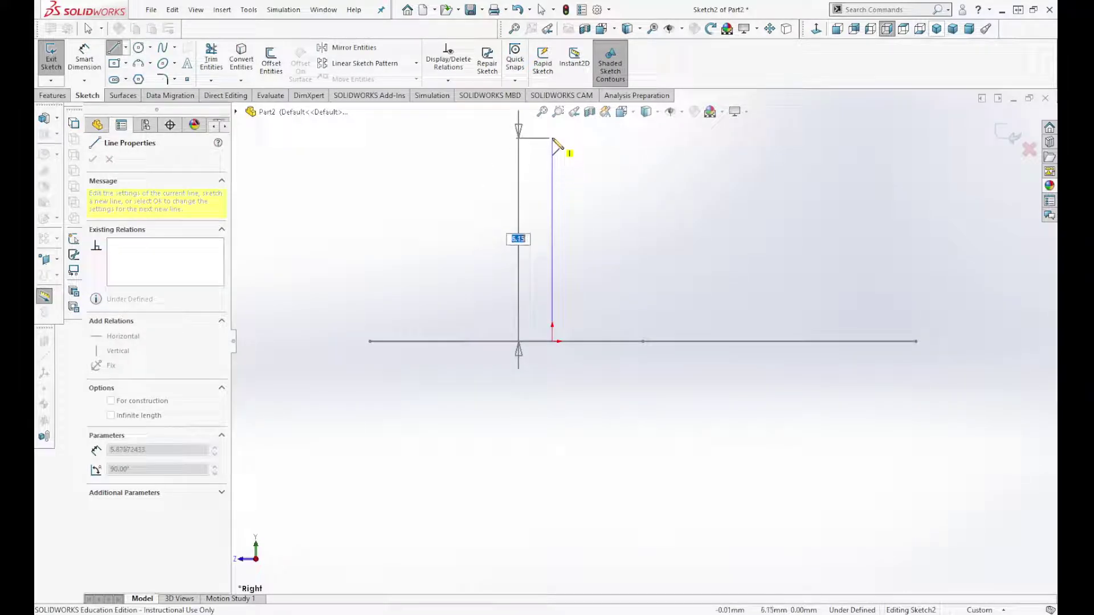
click(552, 132)
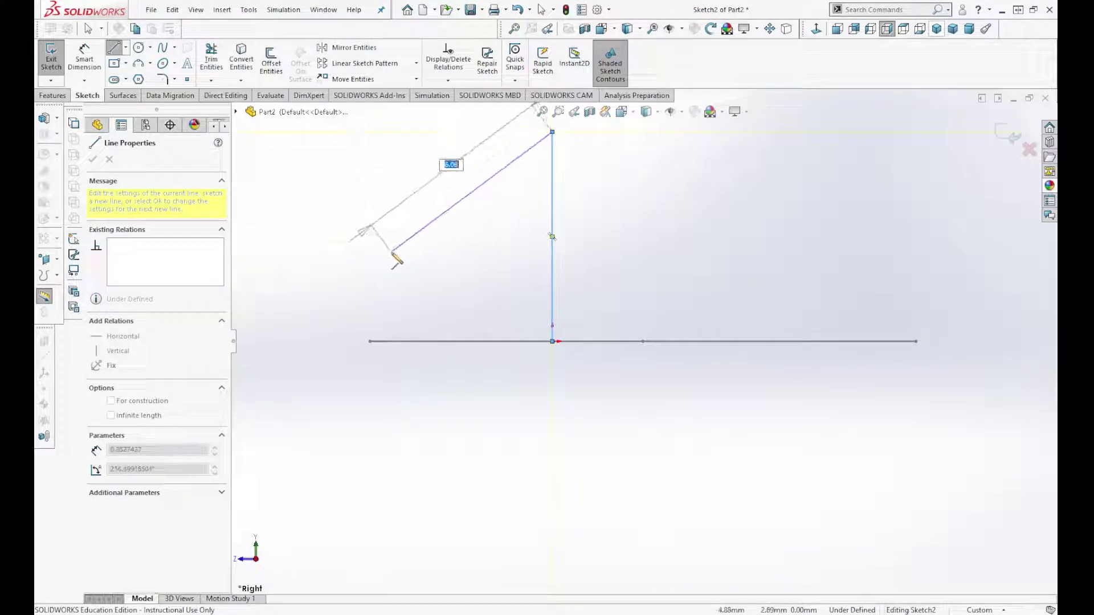
key(Escape)
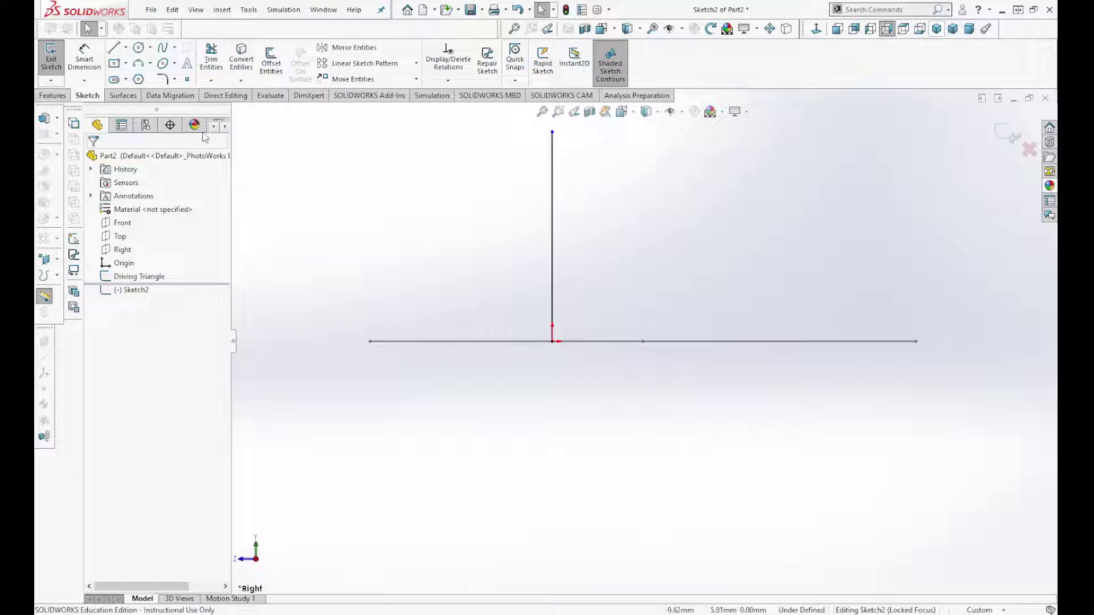
Draw a slanted centerline from the top of the vertical line down to the near end of the edge-on triangle.
click(138, 77)
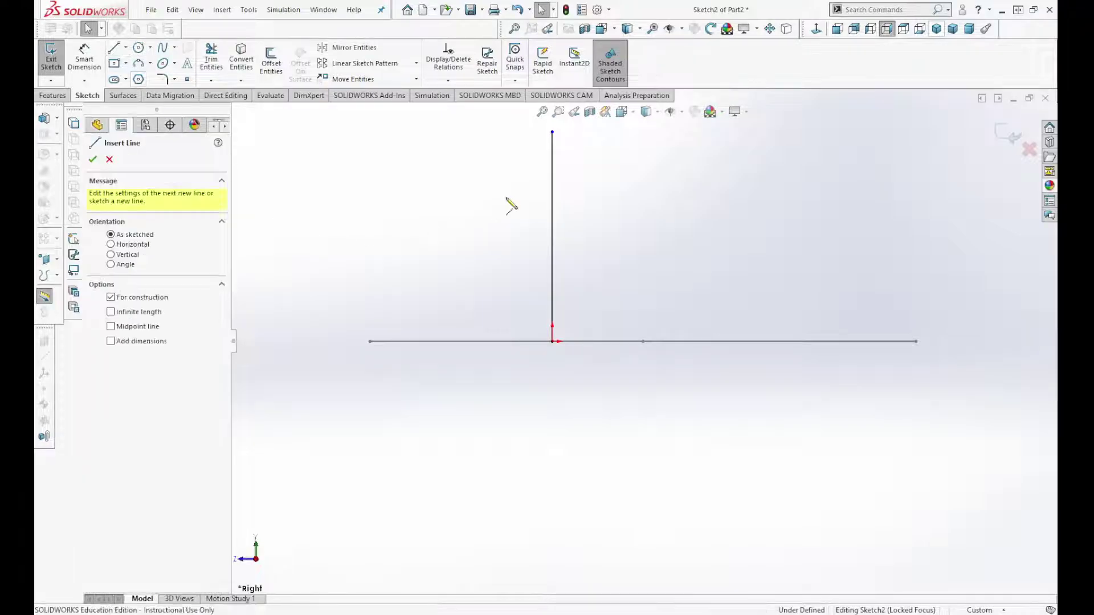
drag(552, 132, 370, 342)
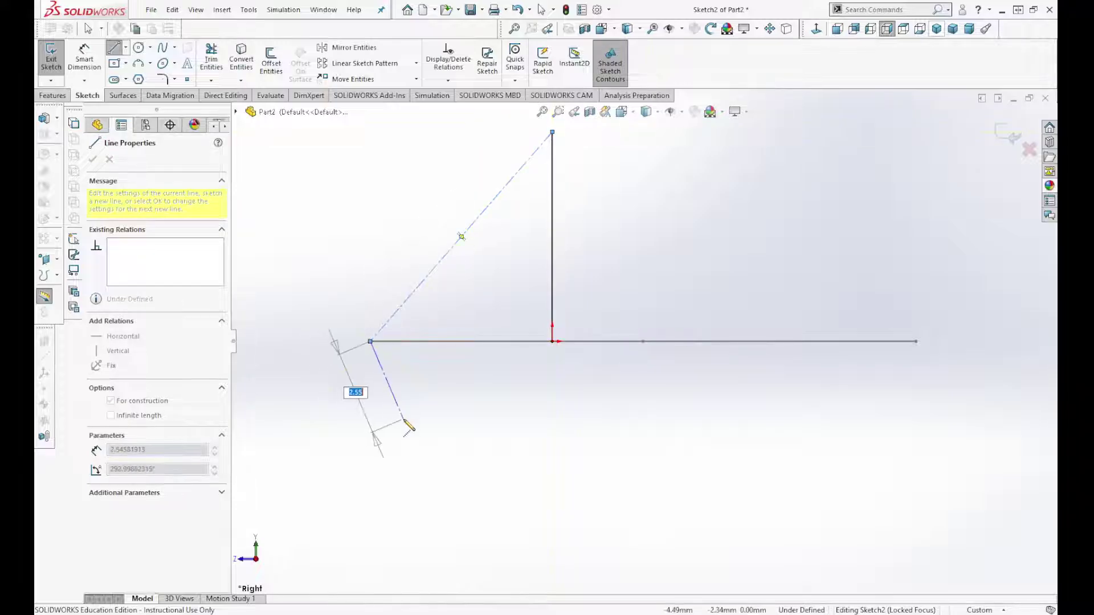
key(Escape)
key(Escape)
click(611, 189)
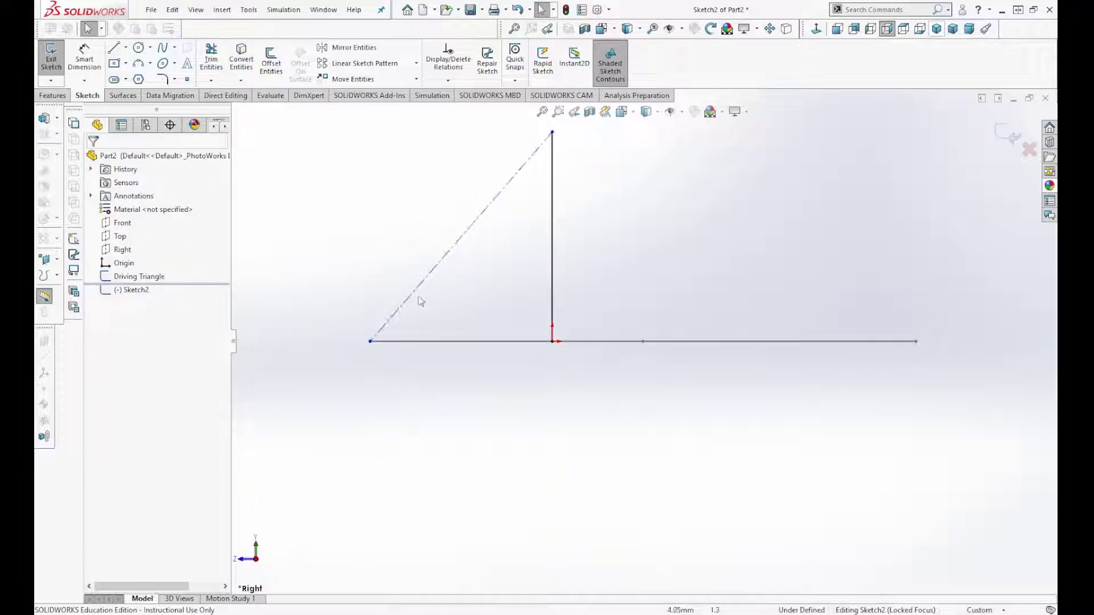
Add a Pierce relation between the lower end of the slanted centerline and the triangle side it meets.
click(372, 341)
click(495, 294)
middle_drag(432, 420, 434, 454)
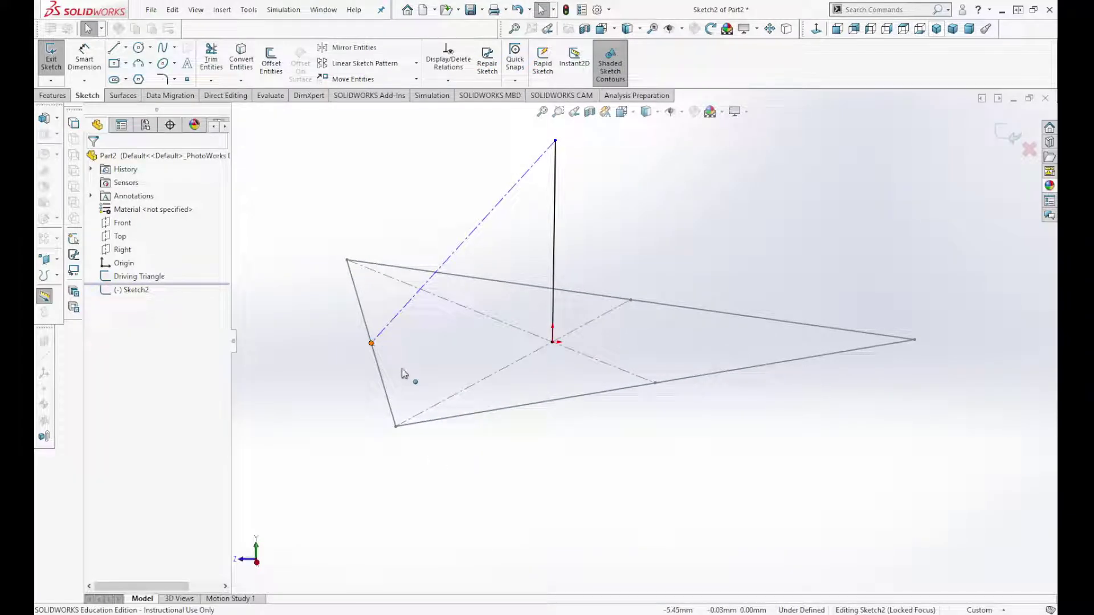
click(372, 343)
ctrl+click(386, 392)
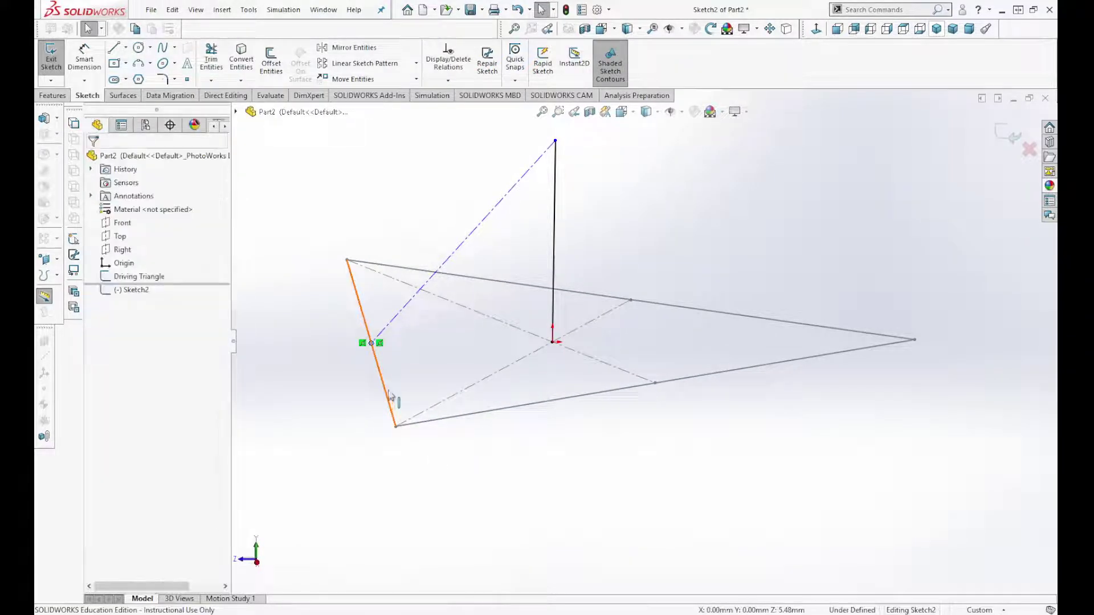
click(97, 357)
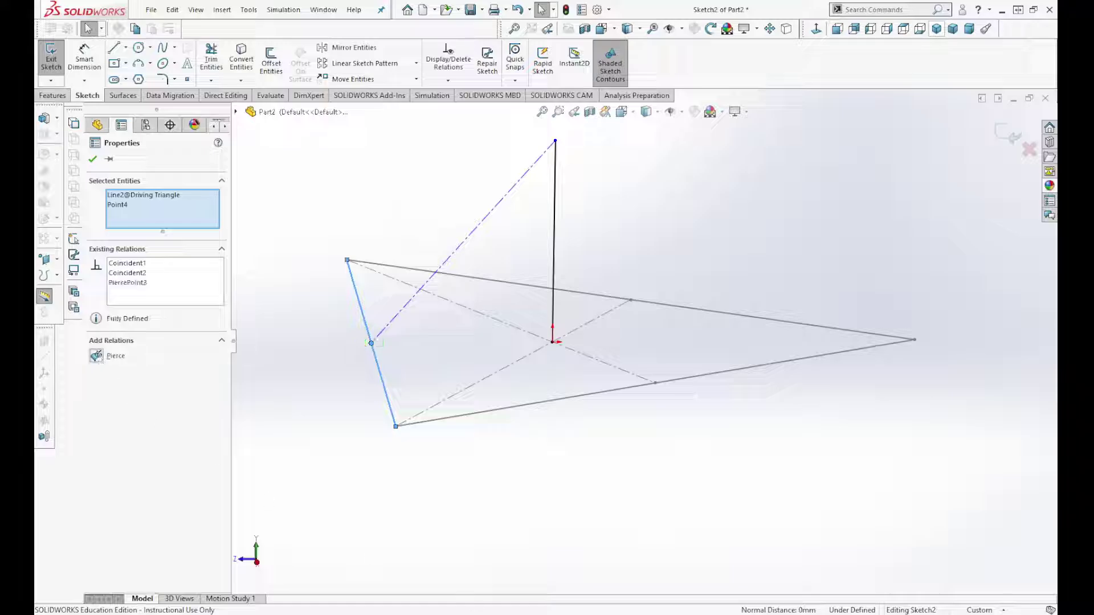
click(523, 545)
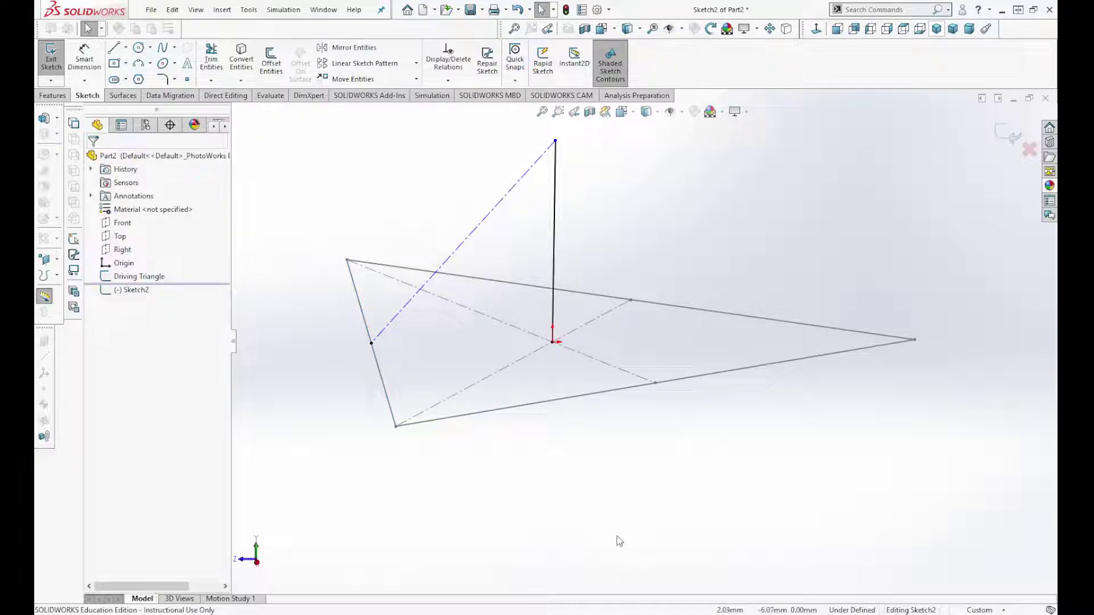
Dimension the slanted centerline and link its length by equation to the driven height dimension of the Driving Triangle sketch.
click(89, 54)
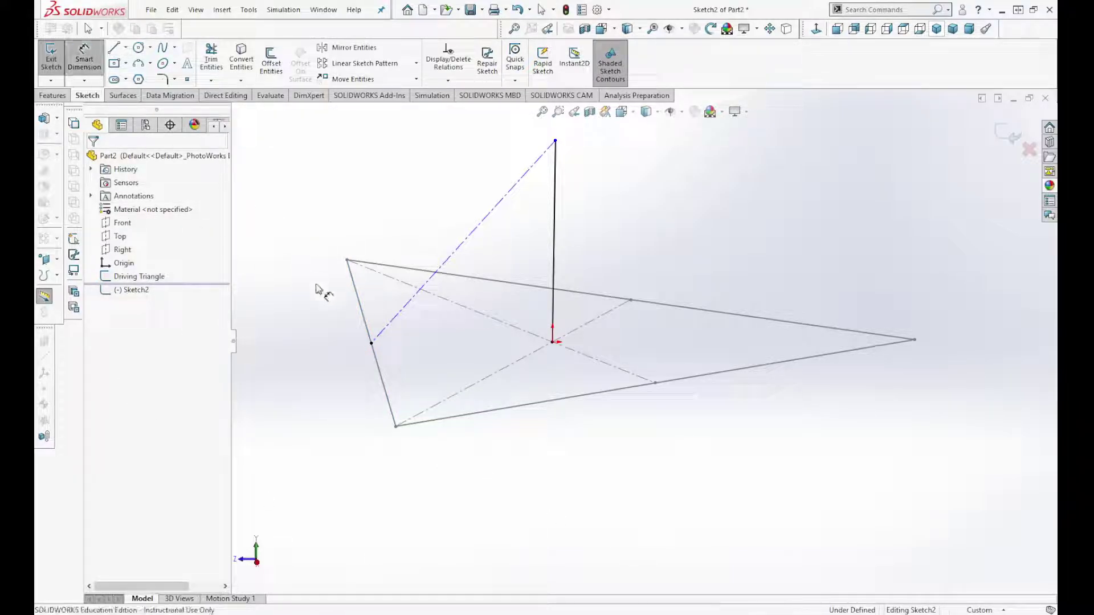
click(440, 216)
click(423, 206)
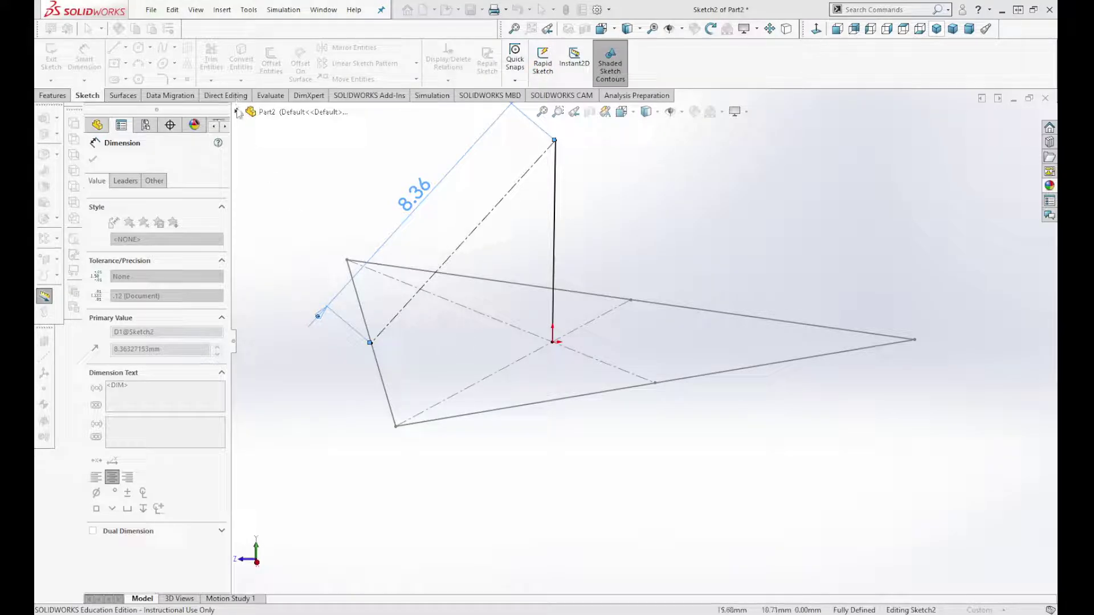
key(Escape)
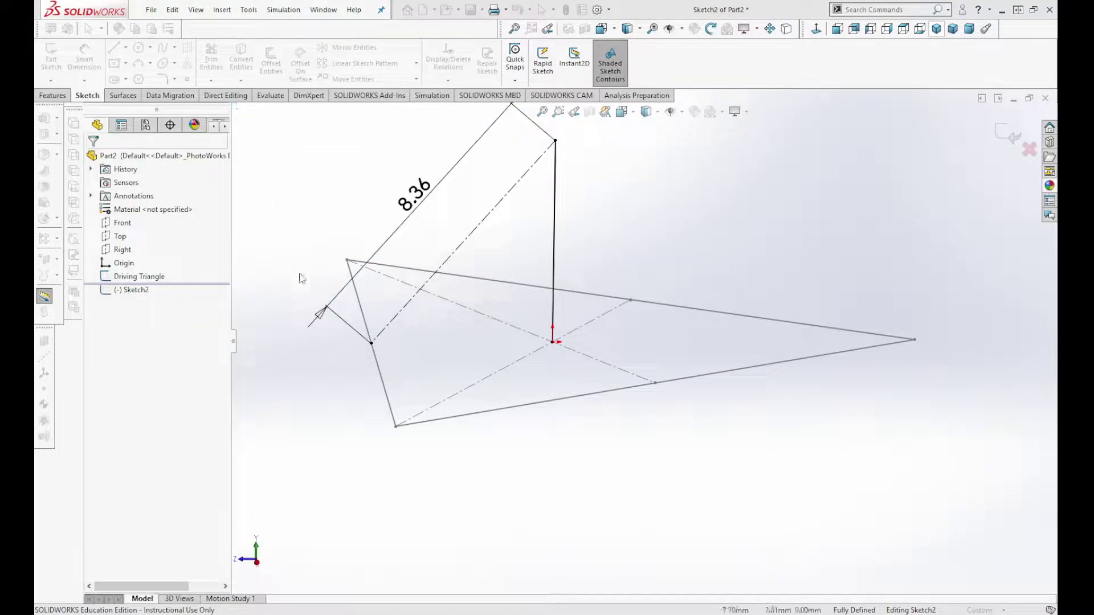
click(138, 277)
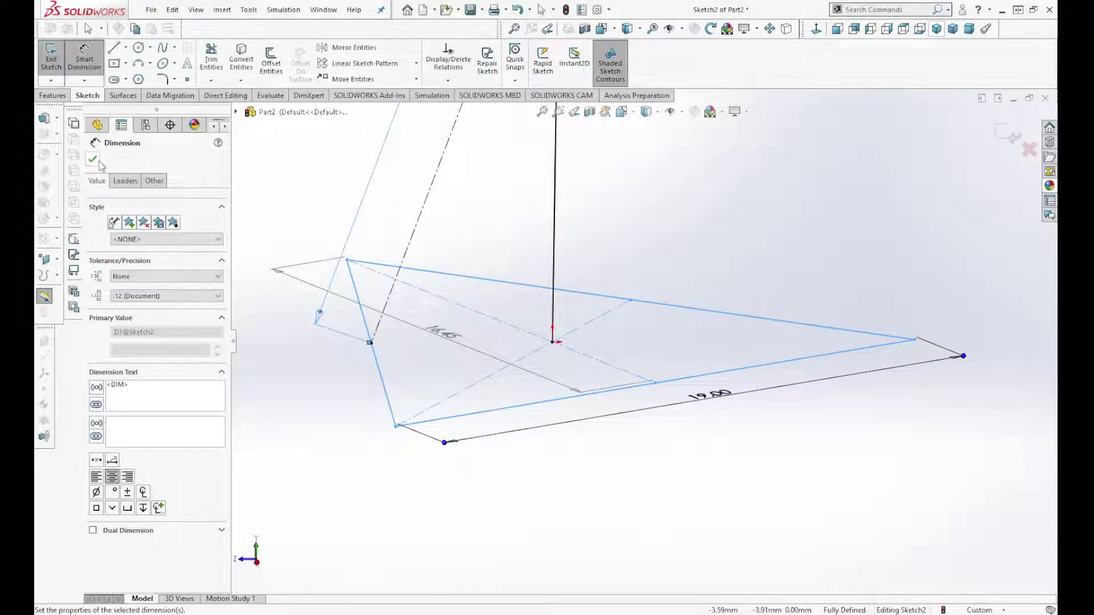
click(92, 162)
Check the linked height sketch normal to its plane and exit the sketch.
click(126, 304)
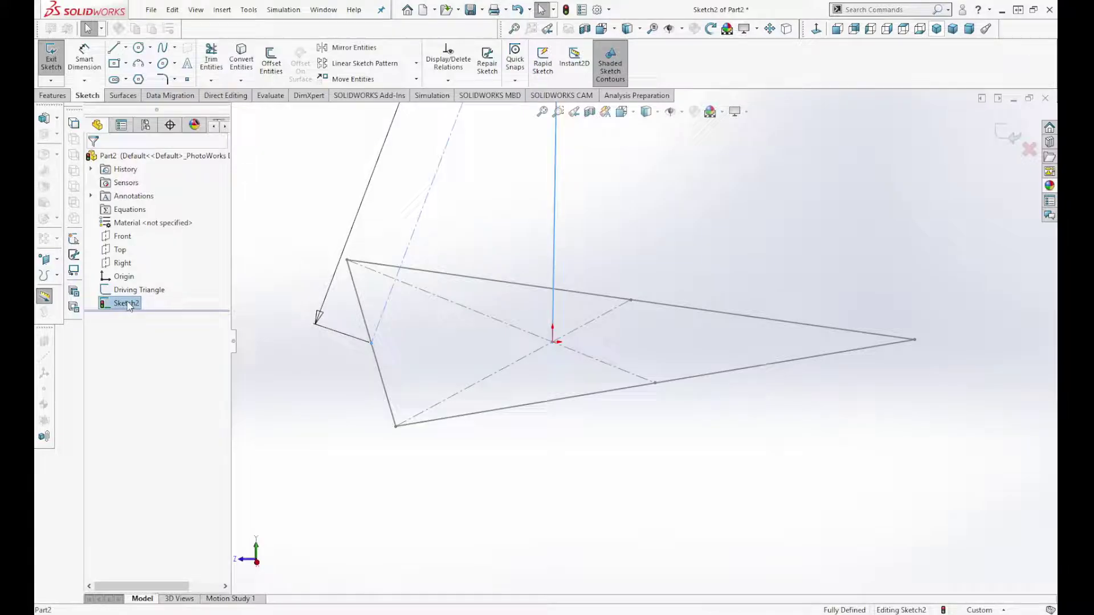
click(155, 290)
click(634, 421)
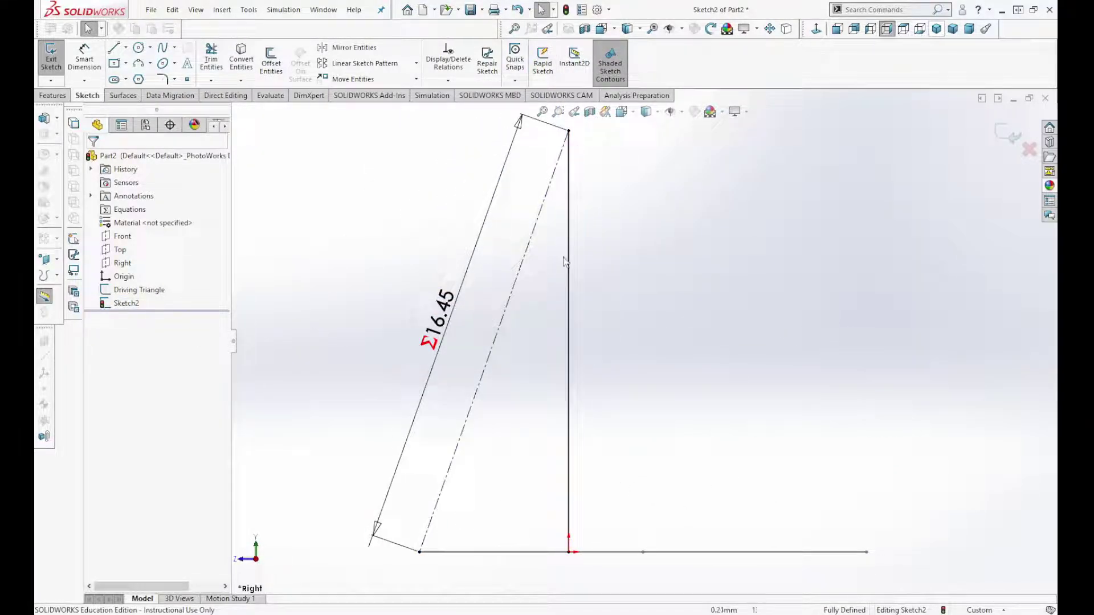
click(51, 57)
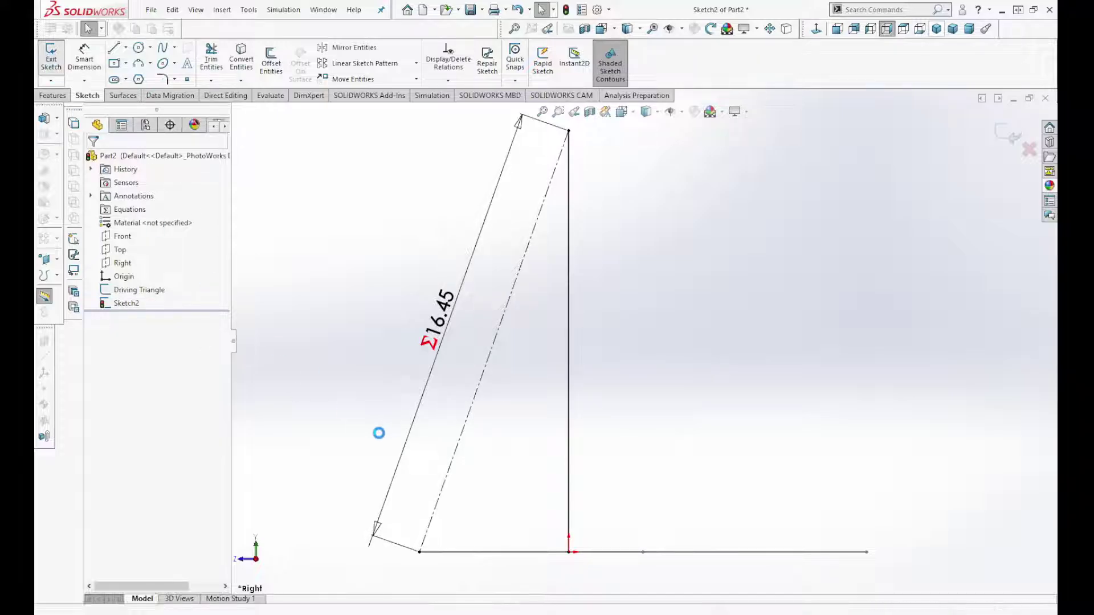
mouse_move(443, 356)
middle_down()
mouse_move(501, 376)
mouse_move(580, 435)
mouse_move(641, 418)
mouse_move(630, 432)
mouse_move(638, 397)
mouse_move(535, 408)
mouse_move(542, 417)
mouse_move(659, 408)
mouse_move(698, 450)
middle_up()
key(Escape)
key(Escape)
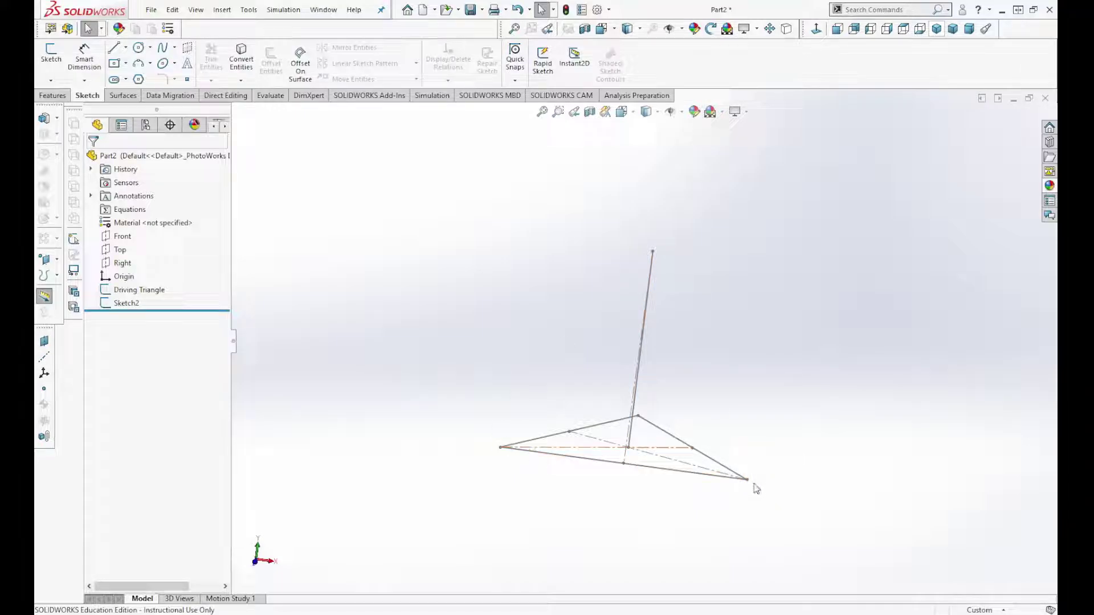
Compare the slanted centerline with the base triangle's centerline by selecting both.
mouse_move(756, 489)
middle_down()
mouse_move(764, 481)
mouse_move(681, 472)
middle_up()
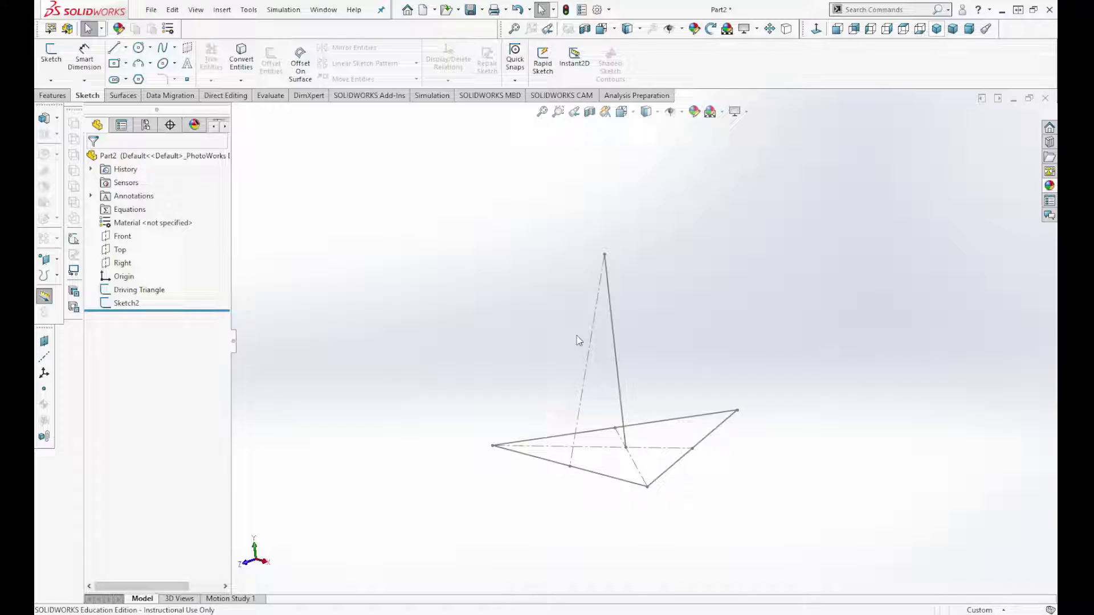
click(587, 367)
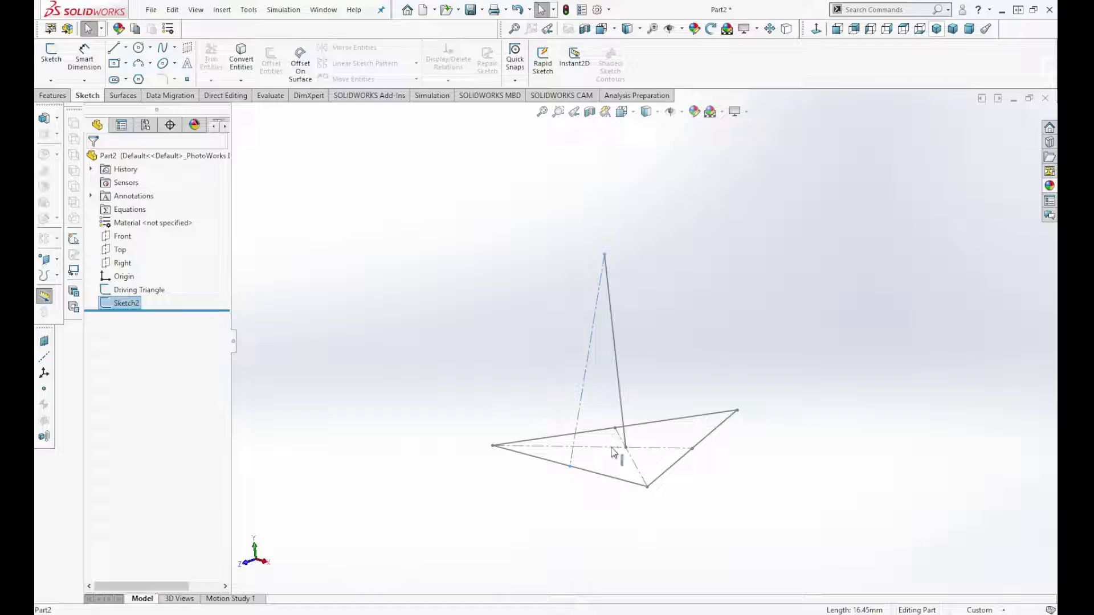
ctrl+click(618, 448)
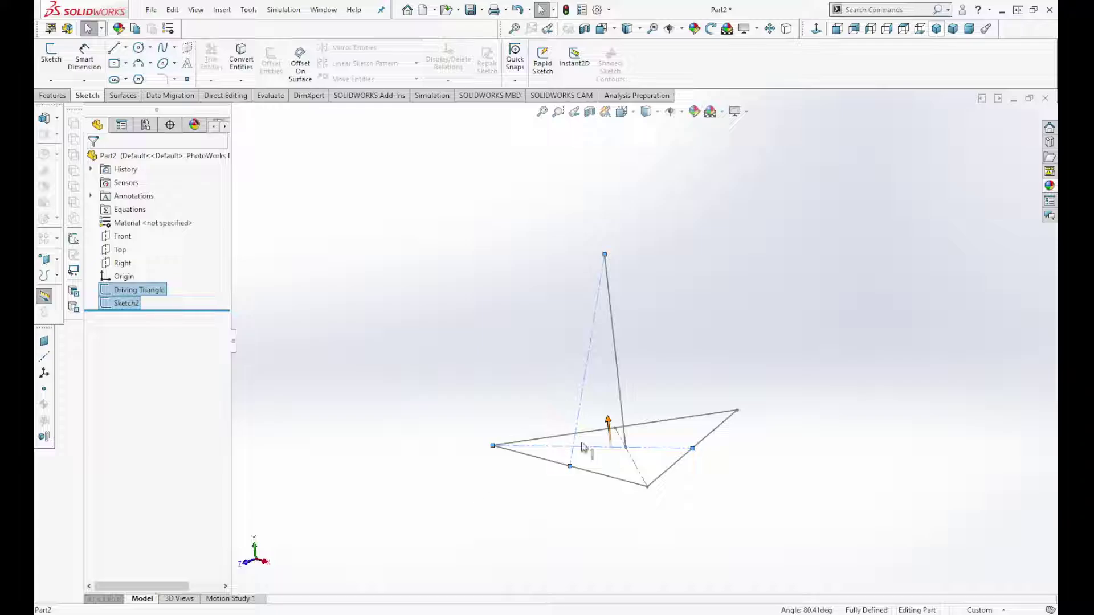
click(596, 523)
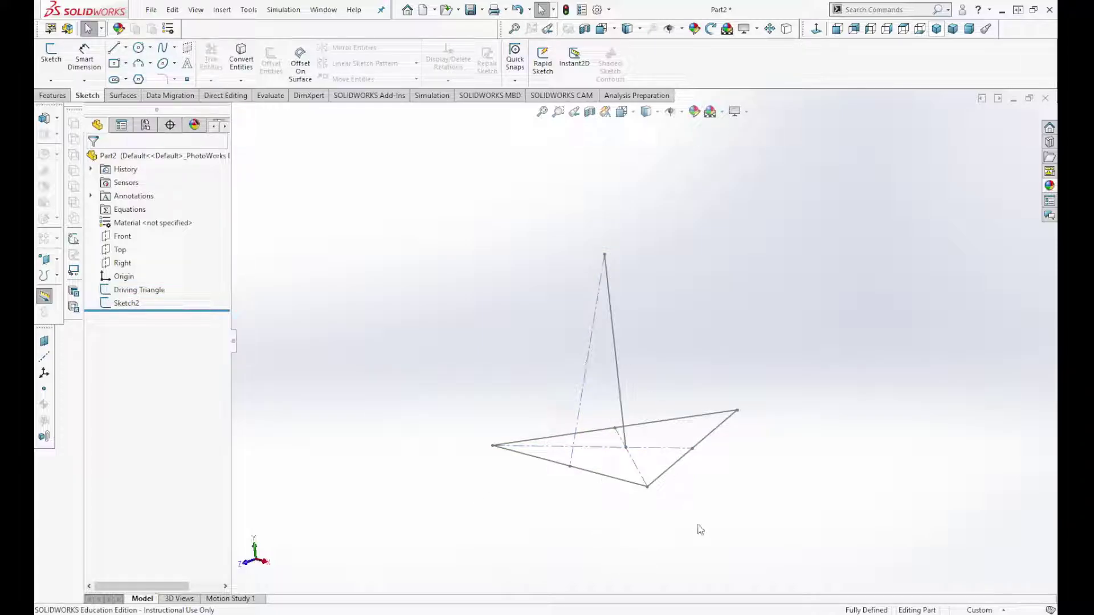
Rename the second sketch Height Reference.
click(122, 303)
click(121, 302)
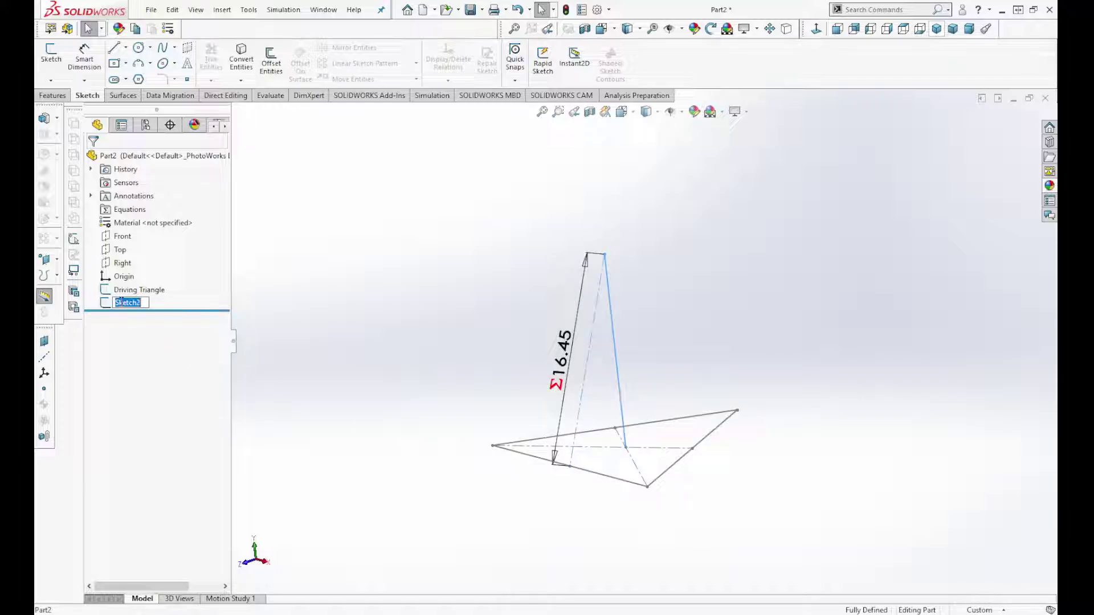
text(Height Reference)
key(Return)
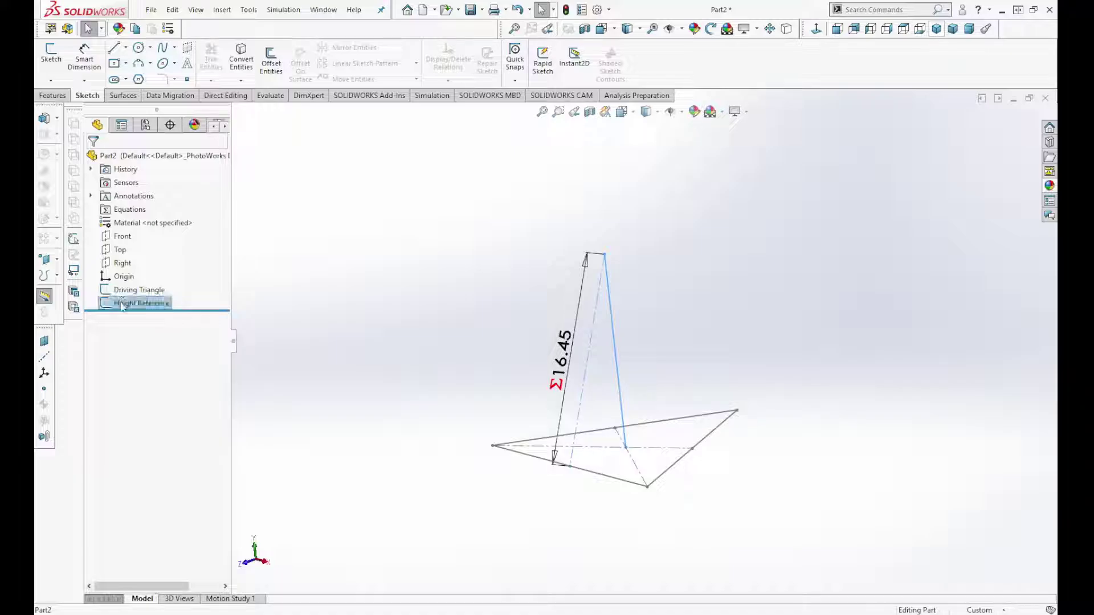
click(422, 335)
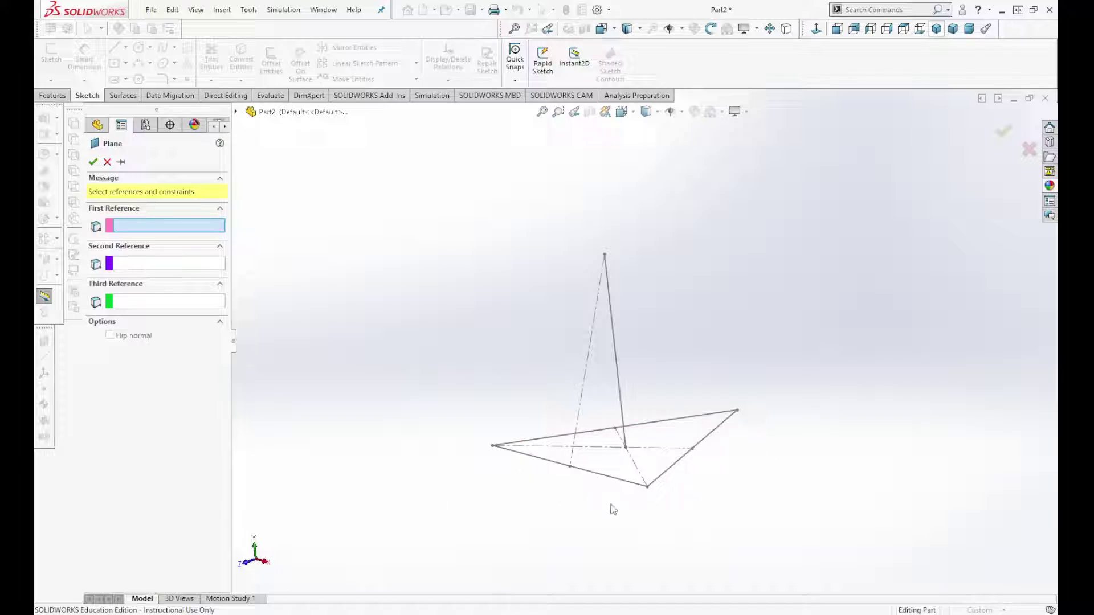
Create a reference plane coincident with the triangle side below the slanted centerline and the top point of the Height Reference sketch.
click(595, 475)
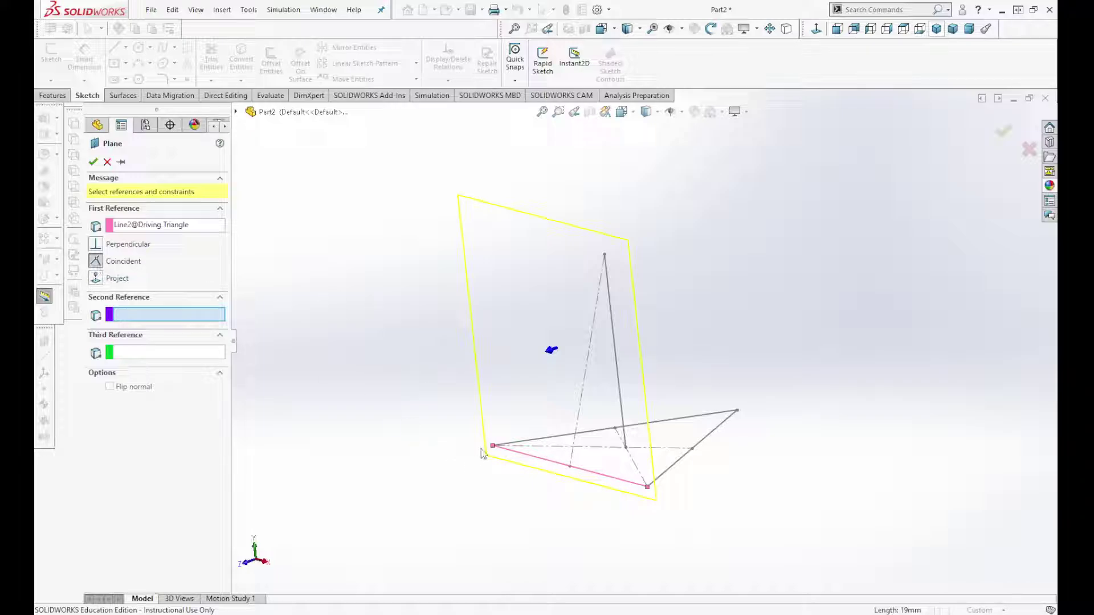
click(604, 255)
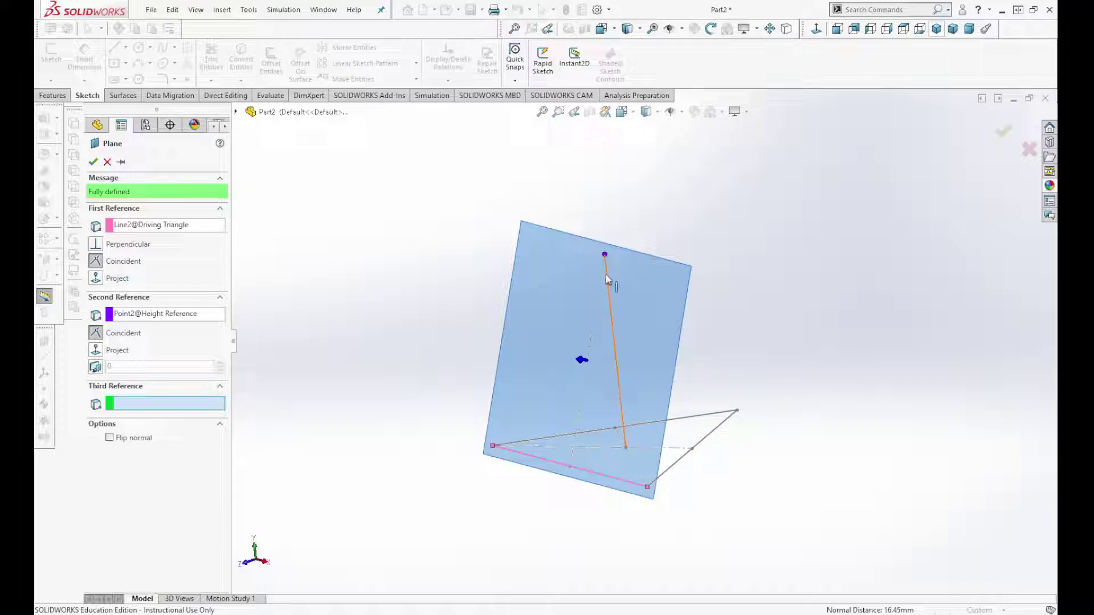
click(93, 161)
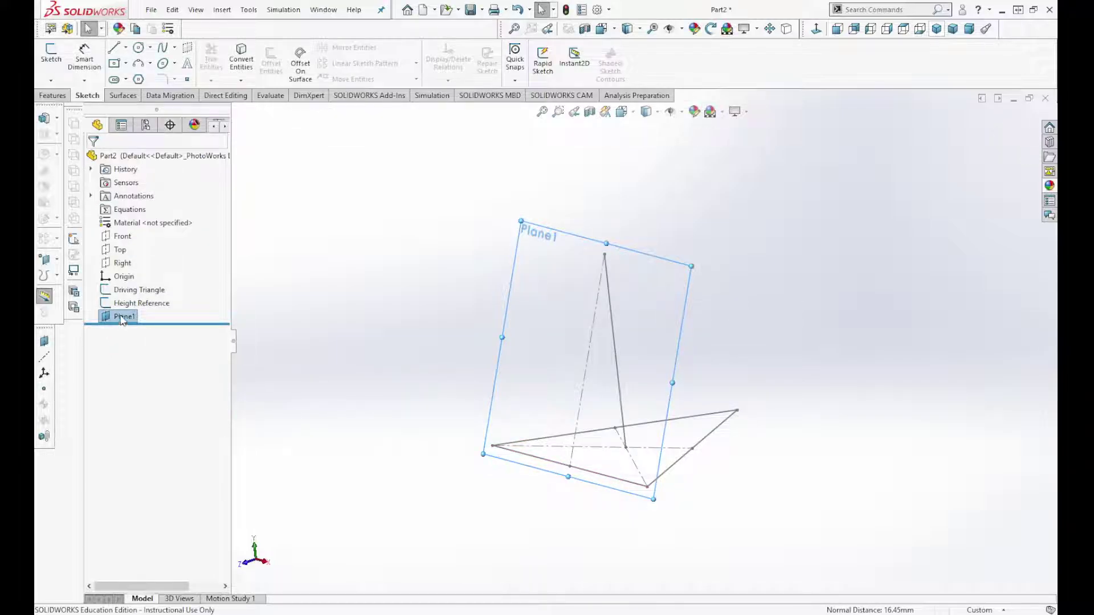
Hide the inclined reference plane and open a new sketch on it, viewed normal to the plane.
click(121, 317)
click(153, 295)
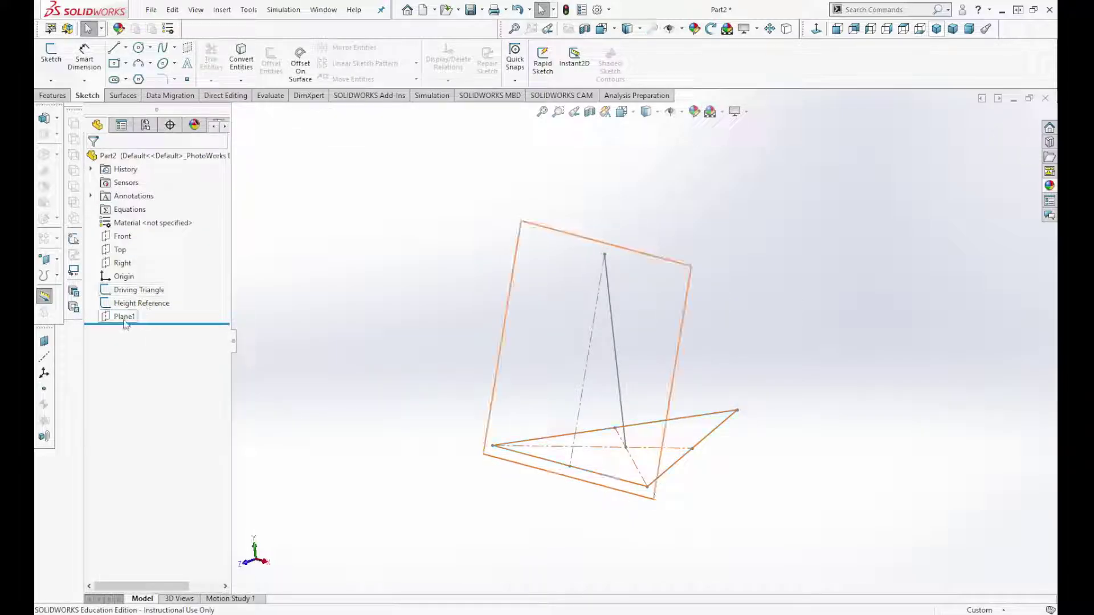
click(124, 318)
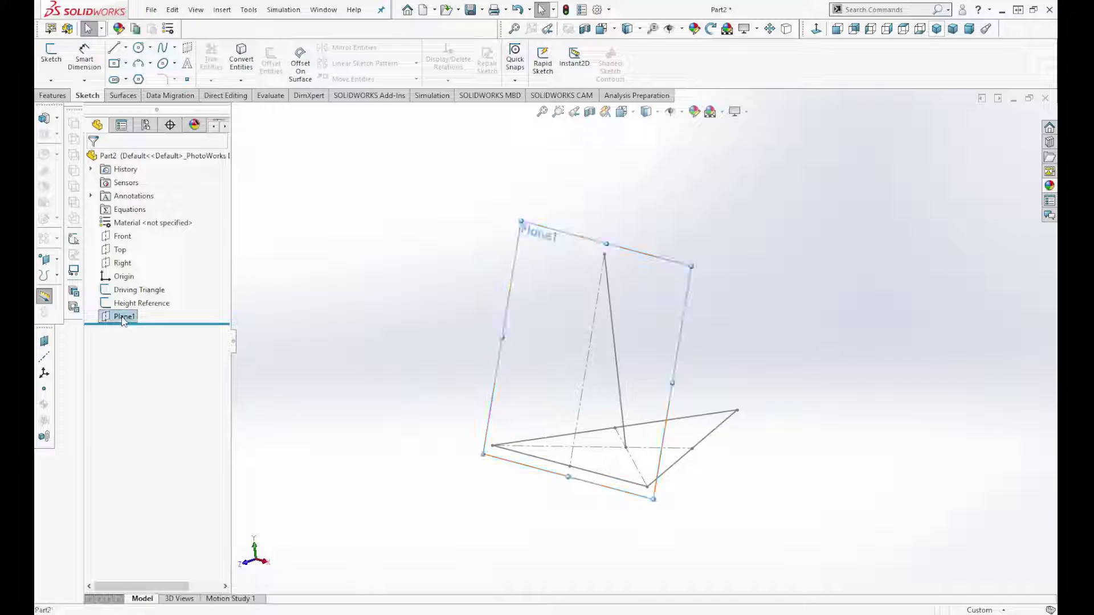
click(147, 332)
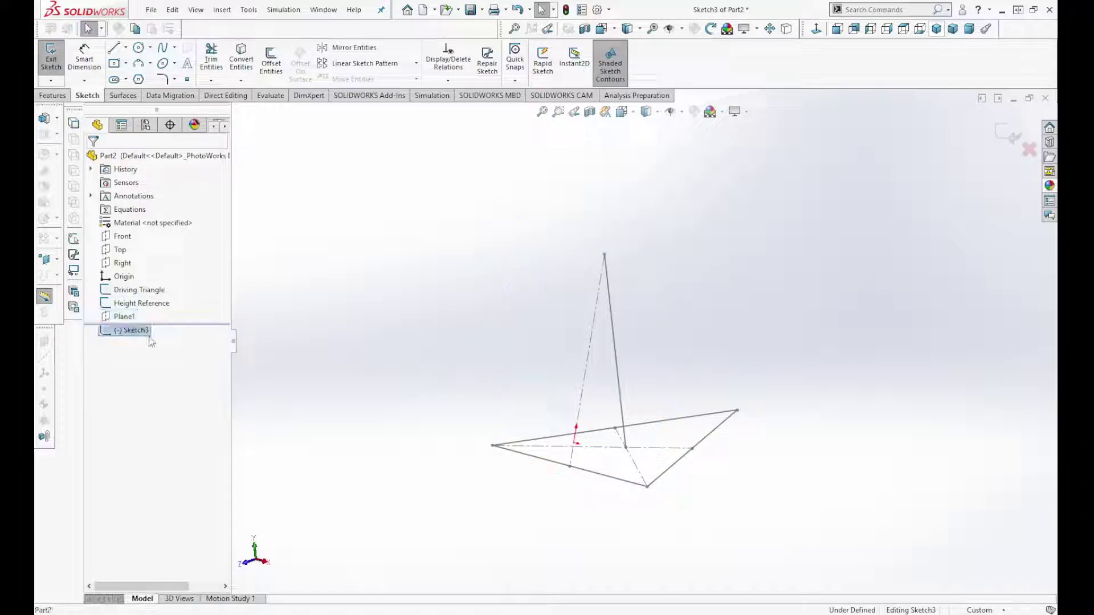
click(160, 318)
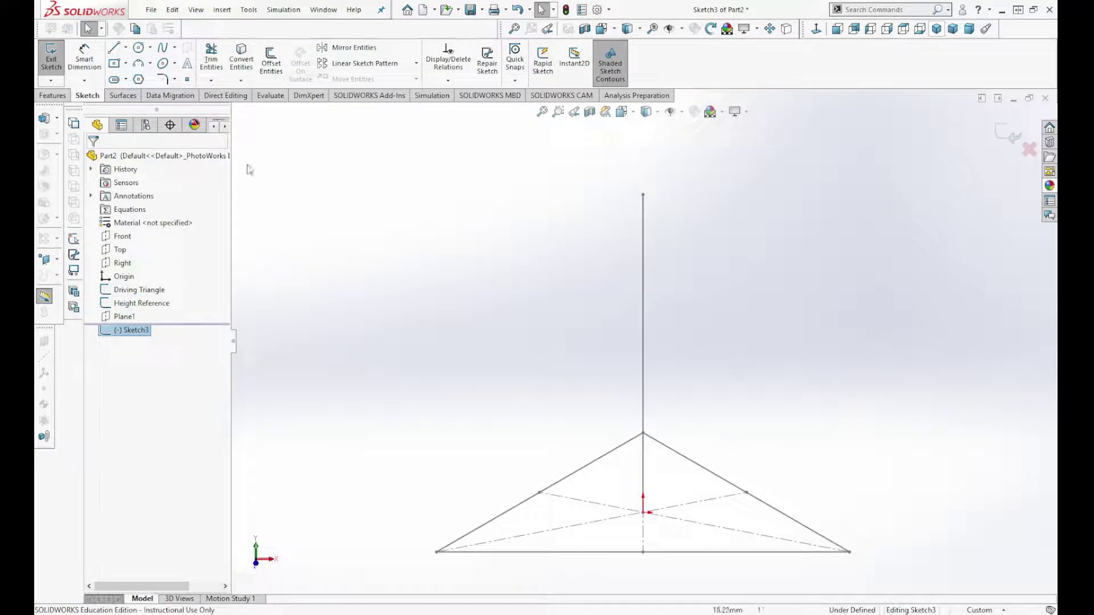
Sketch a closed triangle from the top of the height line through both ends of the base triangle's lower side.
click(114, 50)
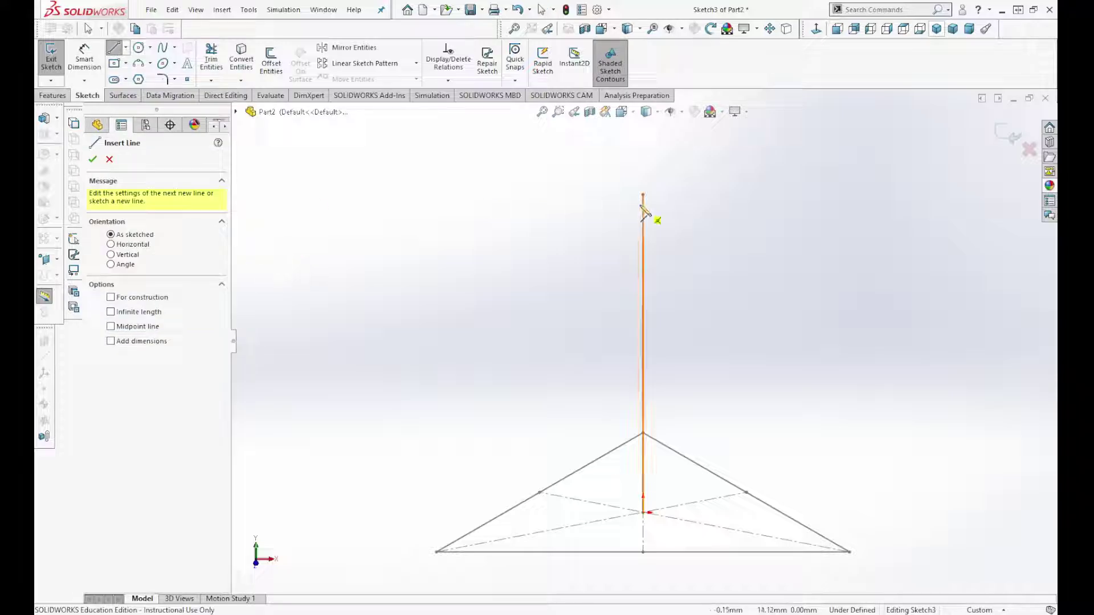
click(644, 196)
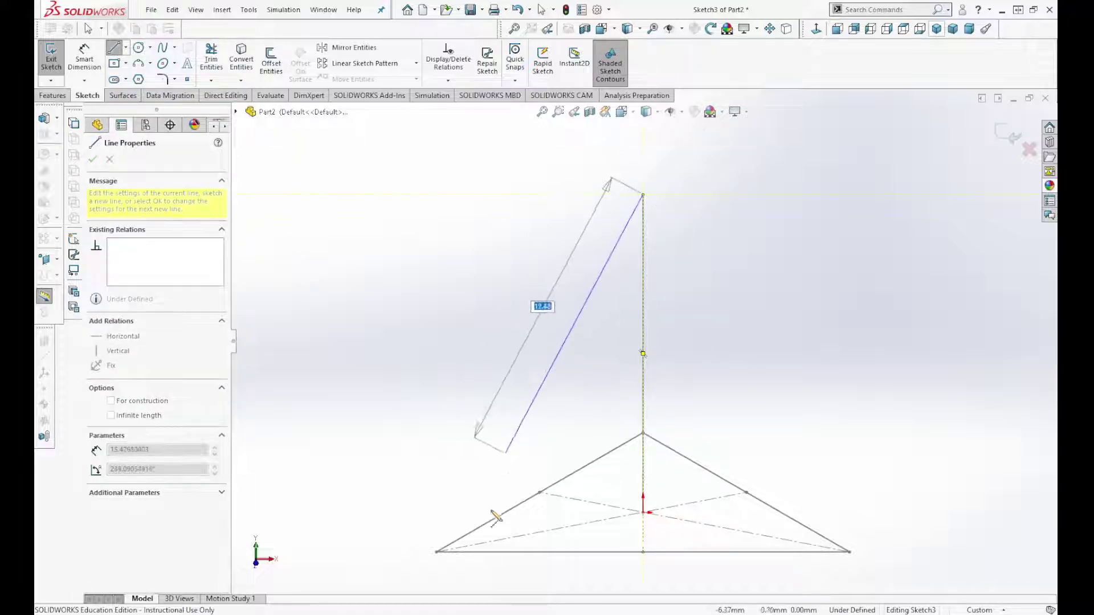
click(436, 551)
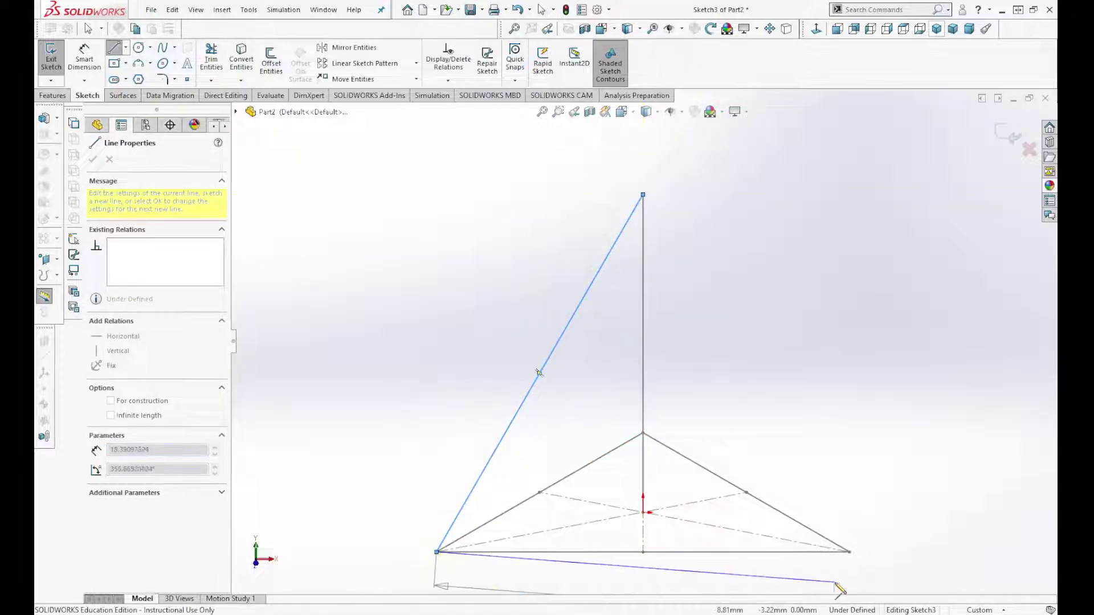
click(849, 552)
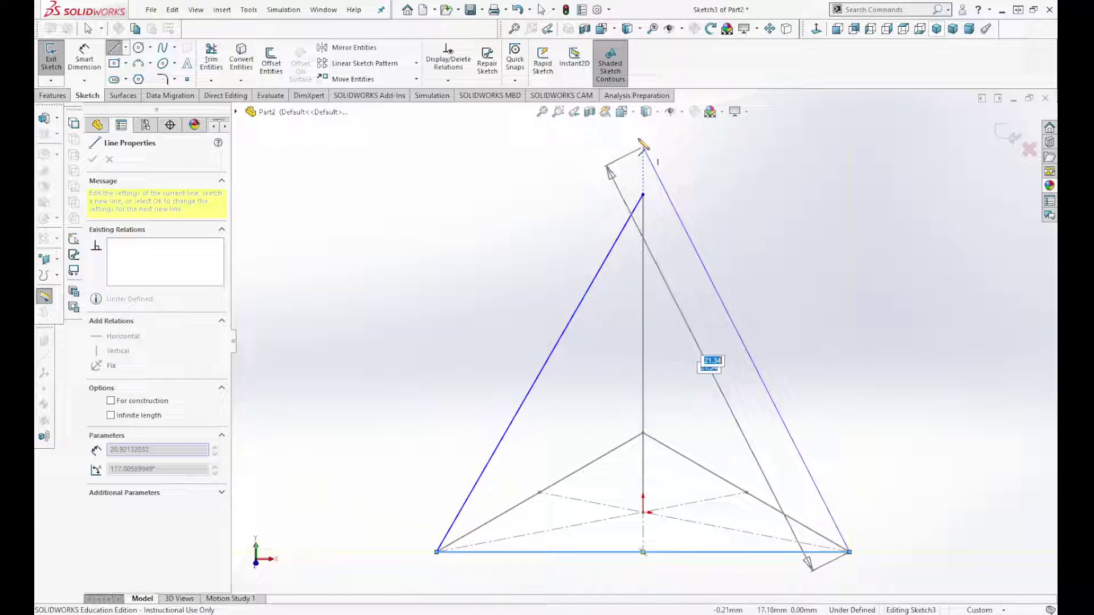
click(643, 195)
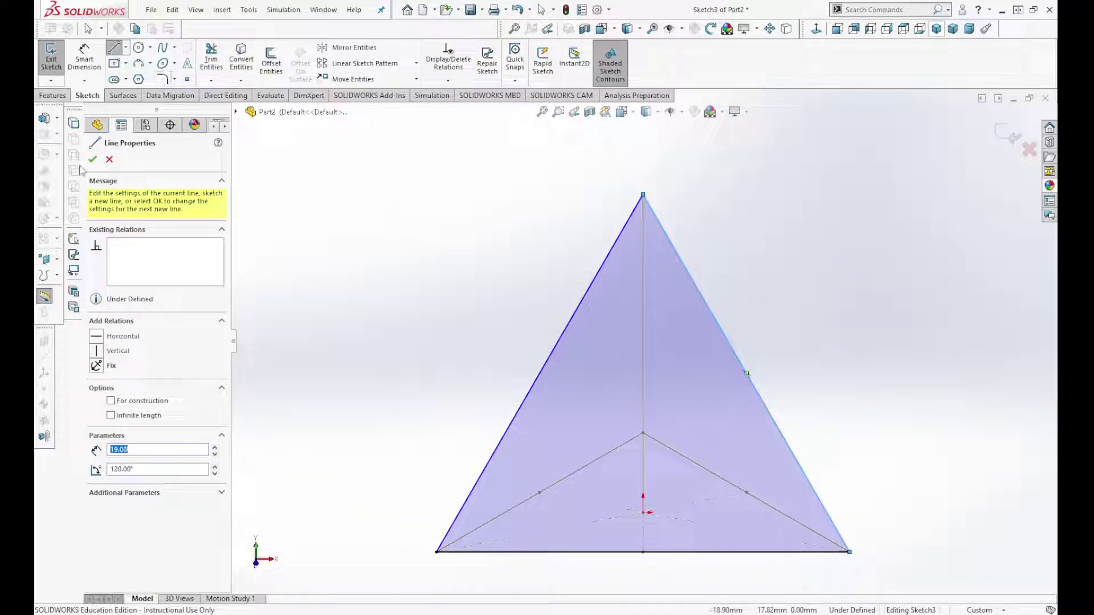
click(479, 251)
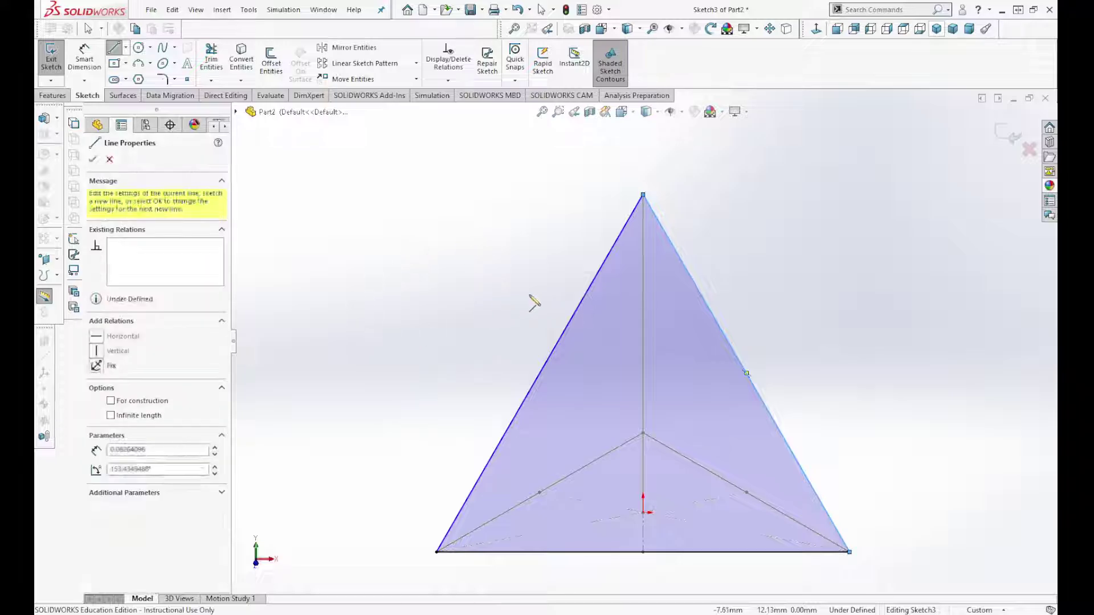
key(Escape)
key(Escape)
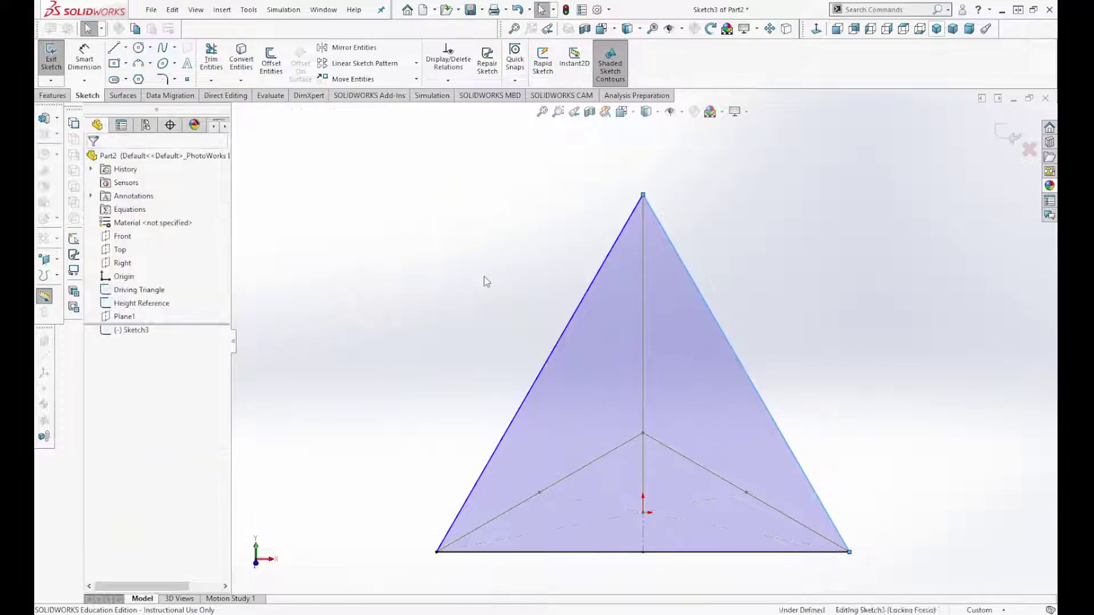
Test whether the new triangle's top vertex moves, and make it coincident with the top point of the Height Reference sketch.
drag(644, 195, 647, 229)
click(731, 267)
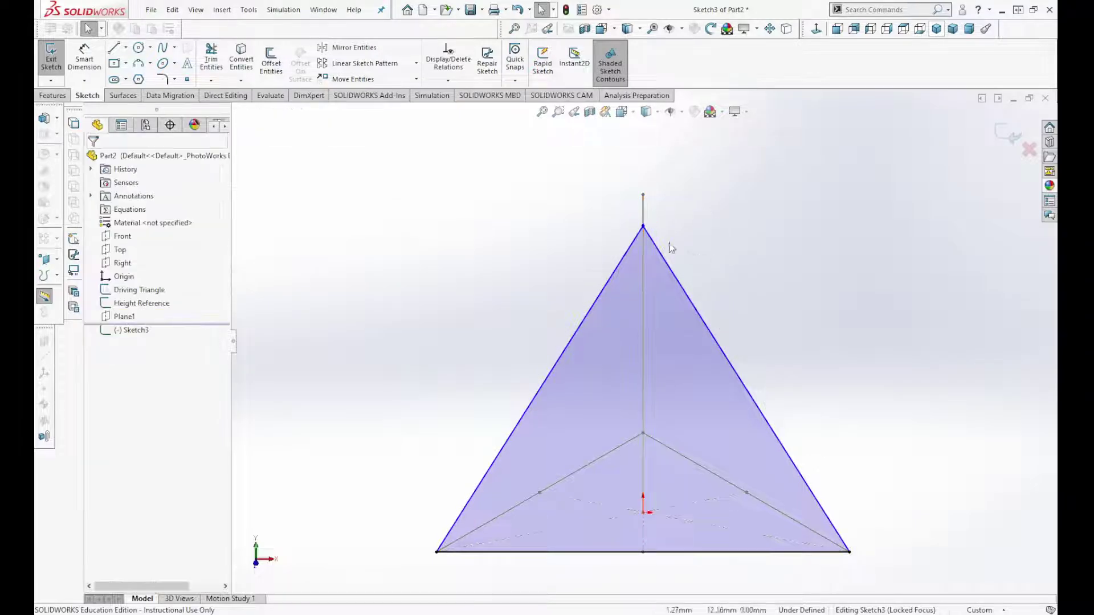
click(643, 226)
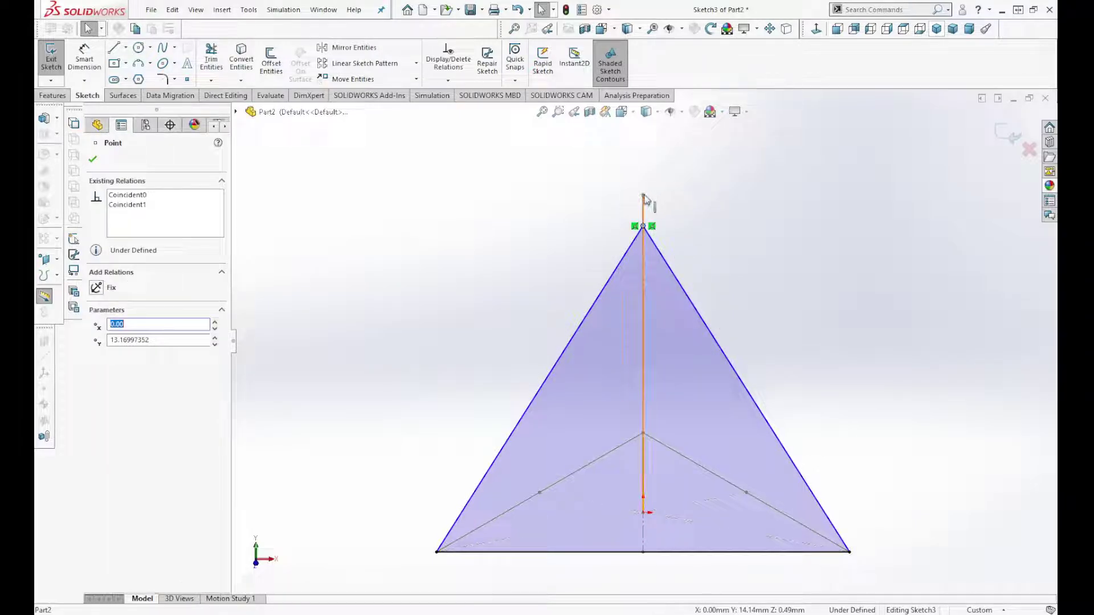
middle_drag(647, 206, 614, 204)
ctrl+click(610, 198)
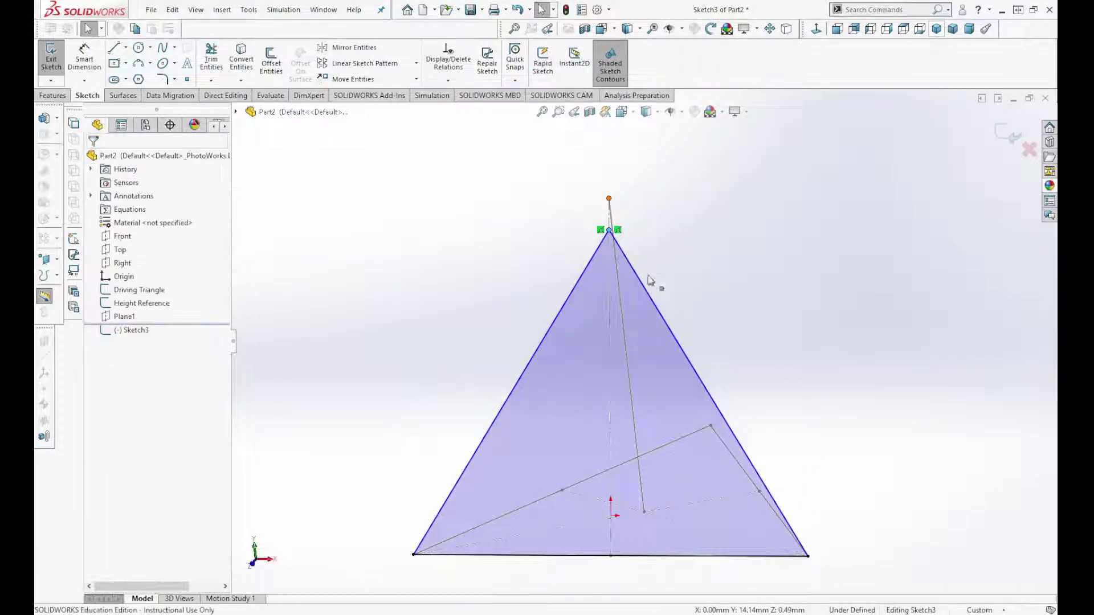
click(102, 387)
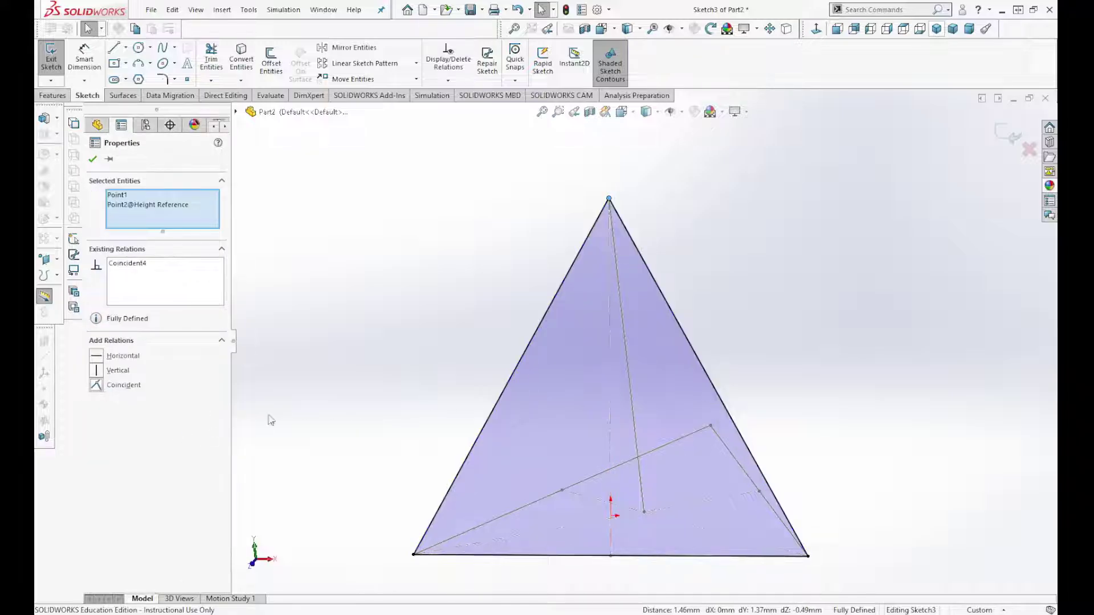
click(837, 379)
middle_drag(835, 378, 861, 371)
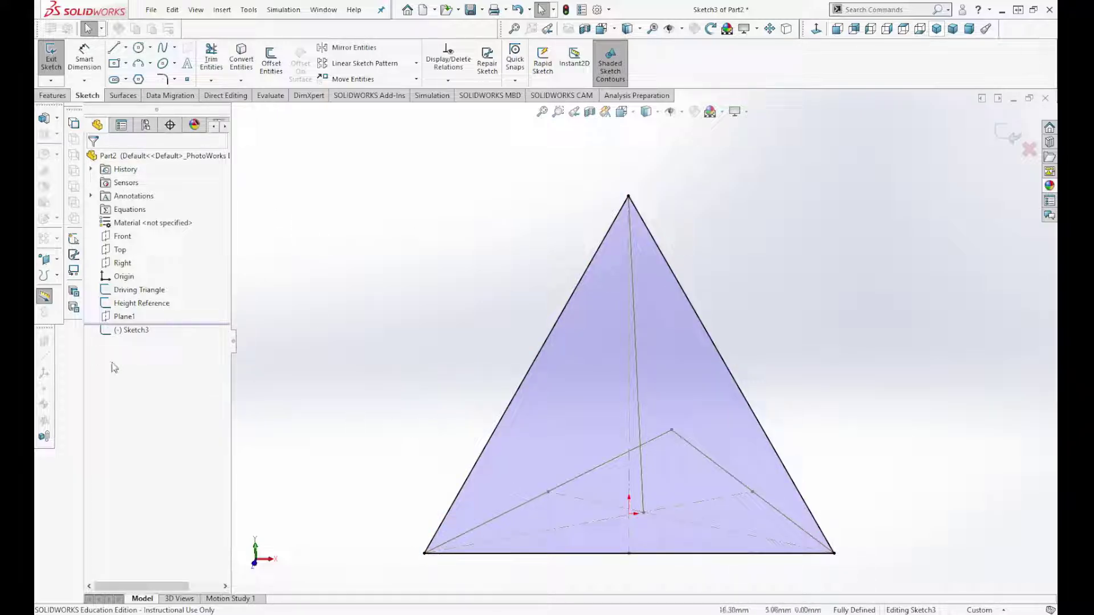
Exit the inclined triangle sketch and rename it Driven Triangle.
click(49, 64)
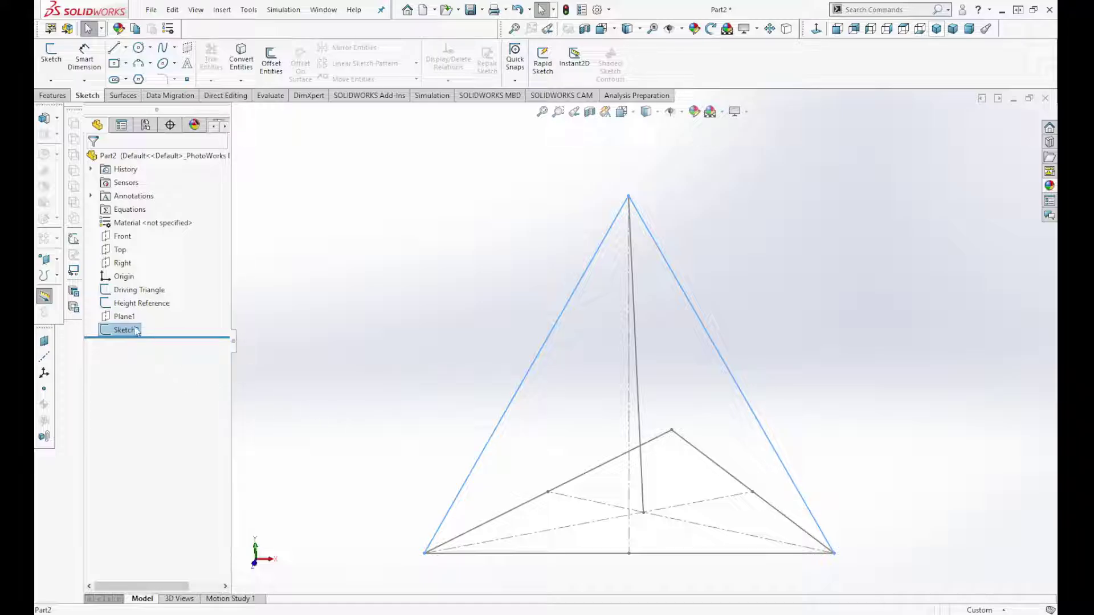
key(F2)
text(d)
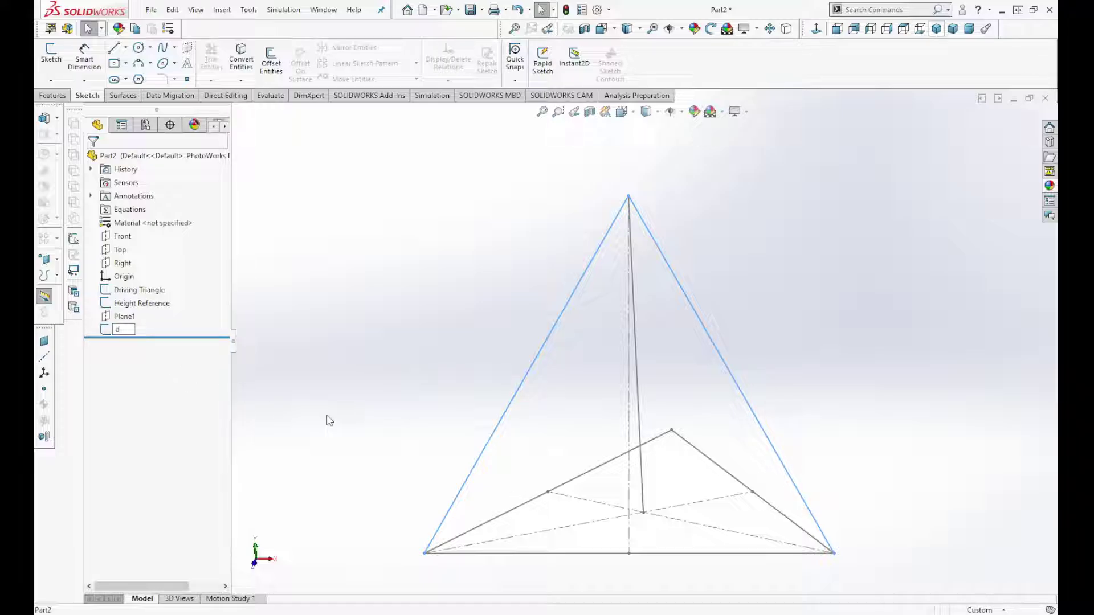
text(riven Triangle)
key(Return)
click(359, 411)
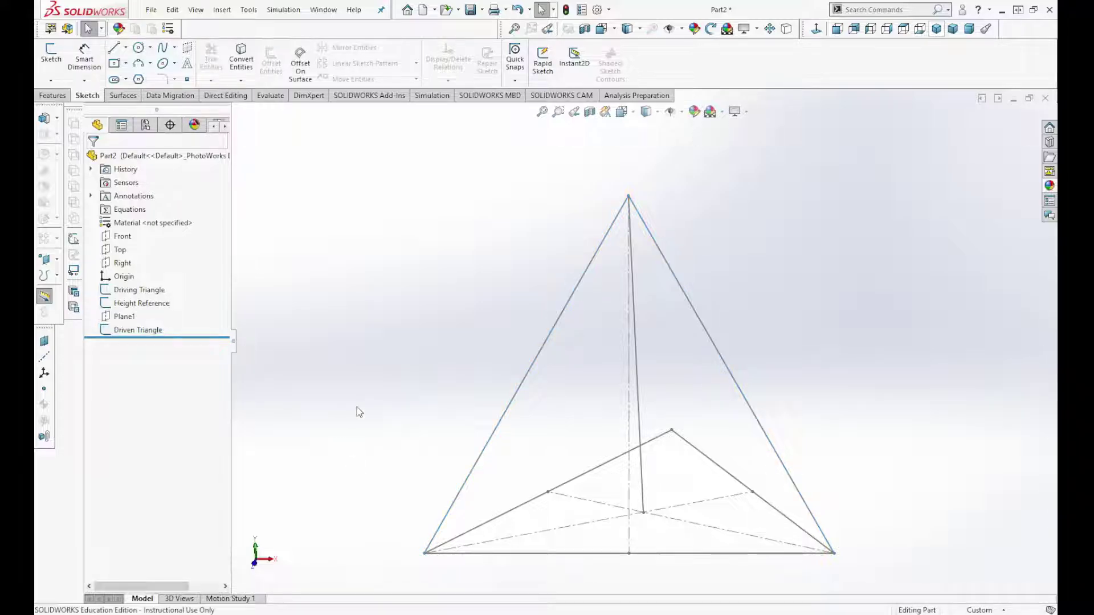
Create a lofted boss using the Driving Triangle and Driven Triangle sketches as profiles.
mouse_move(359, 411)
middle_down()
mouse_move(325, 383)
mouse_move(422, 334)
mouse_move(340, 310)
mouse_move(336, 363)
mouse_move(343, 325)
middle_up()
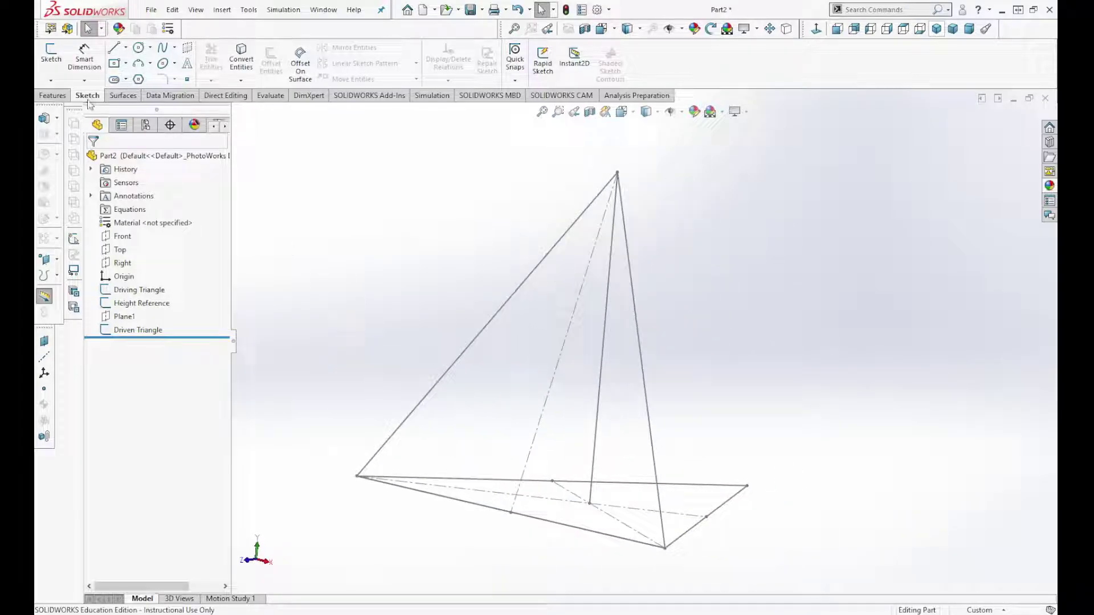
click(53, 95)
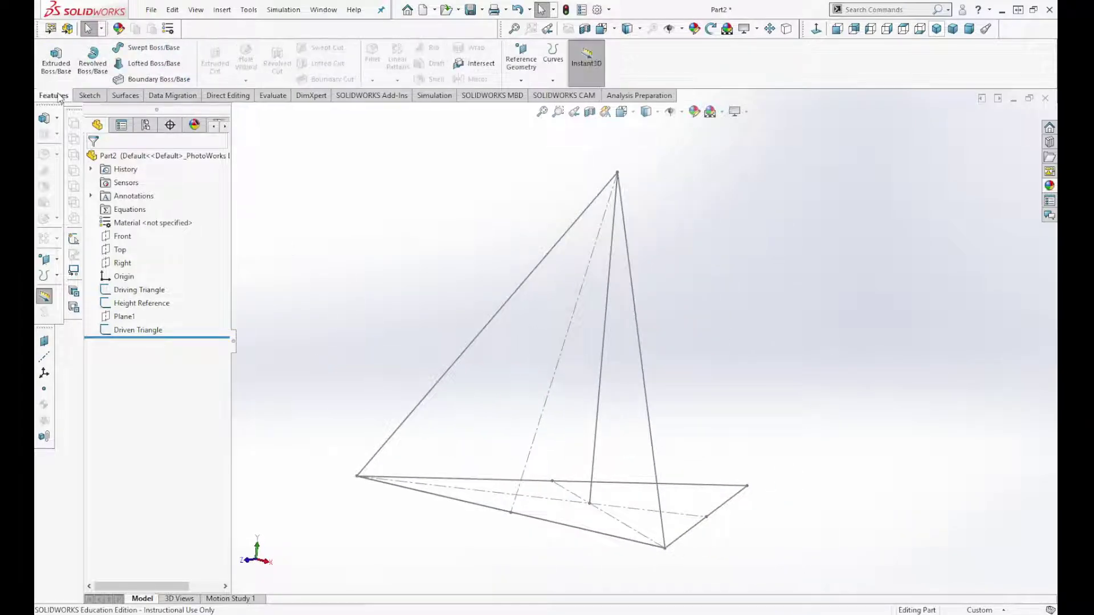
click(153, 65)
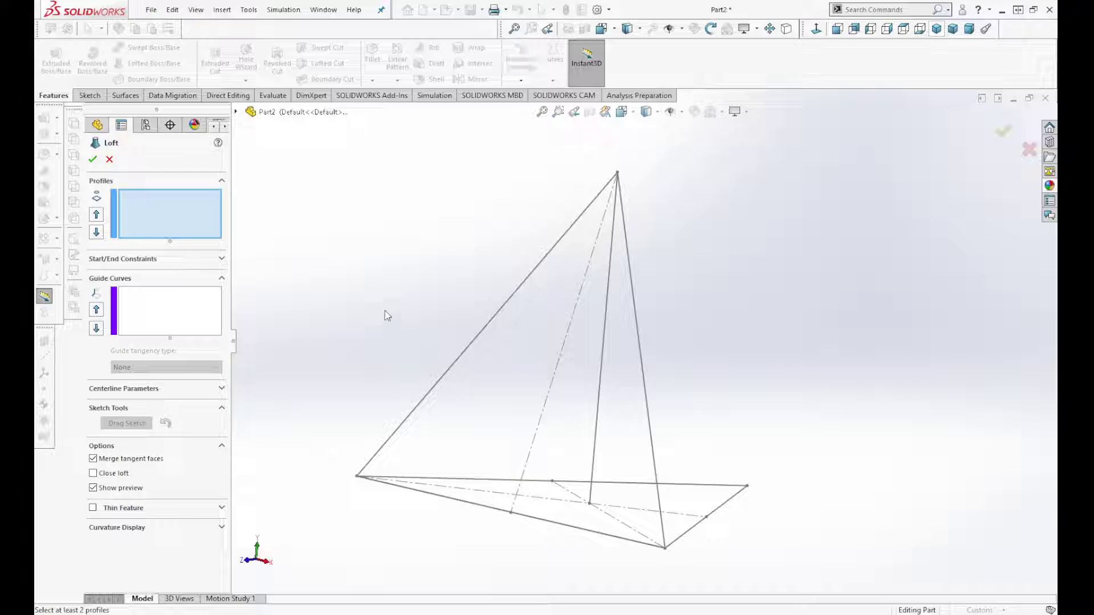
click(236, 113)
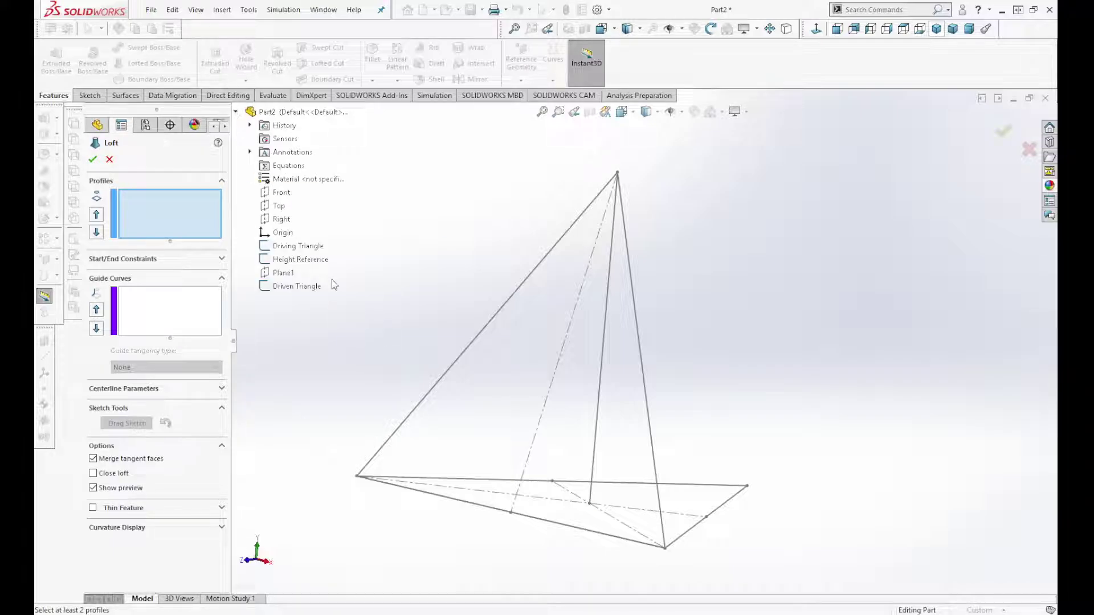
click(311, 249)
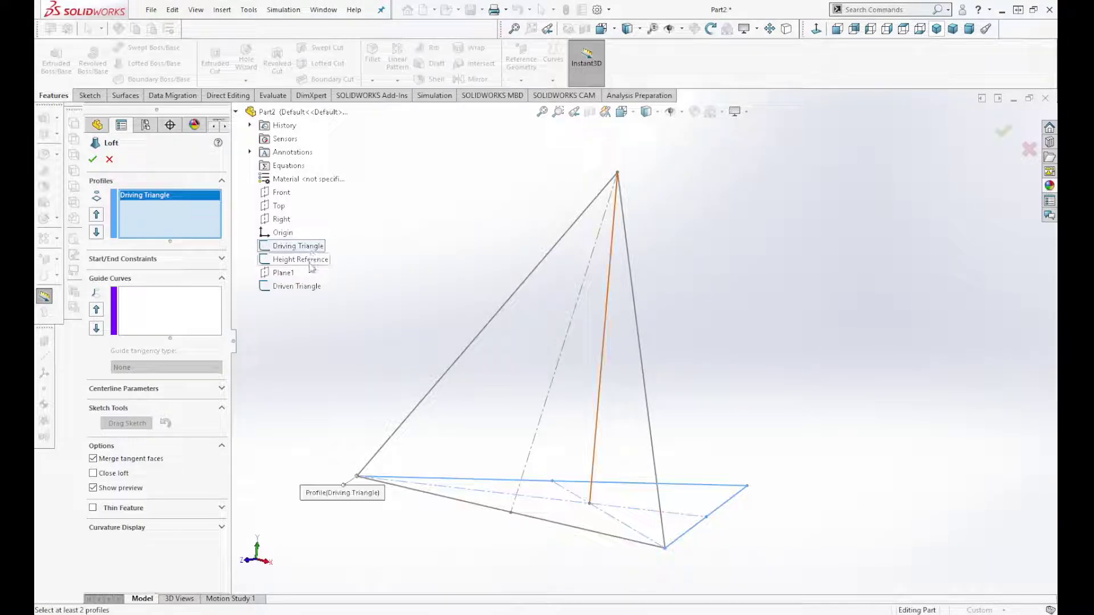
click(310, 287)
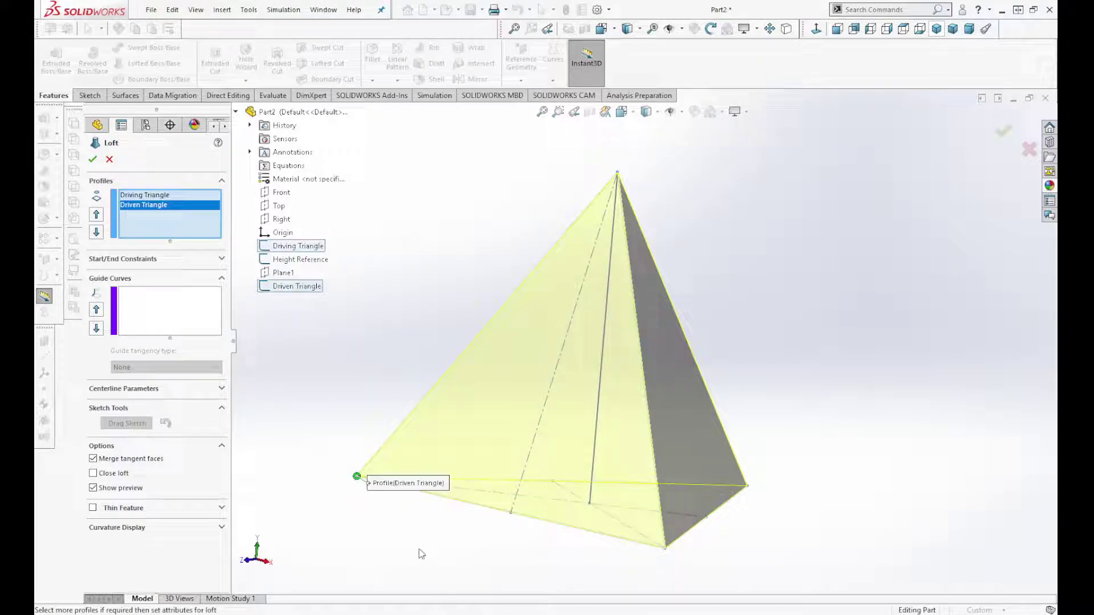
mouse_move(421, 554)
middle_down()
mouse_move(344, 542)
mouse_move(418, 525)
mouse_move(481, 532)
mouse_move(386, 530)
mouse_move(421, 559)
middle_up()
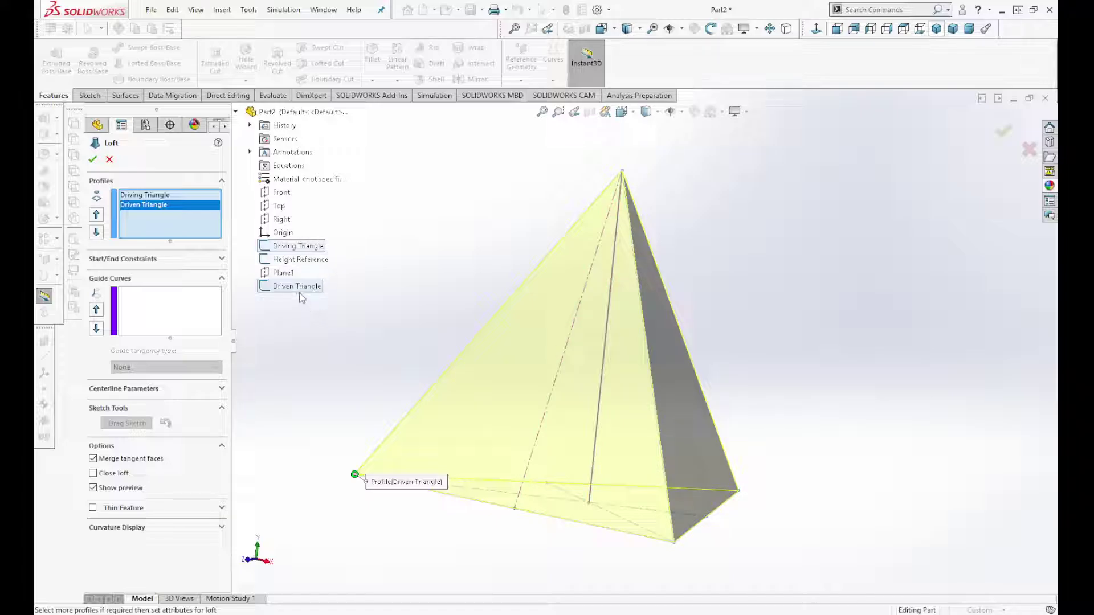
click(93, 159)
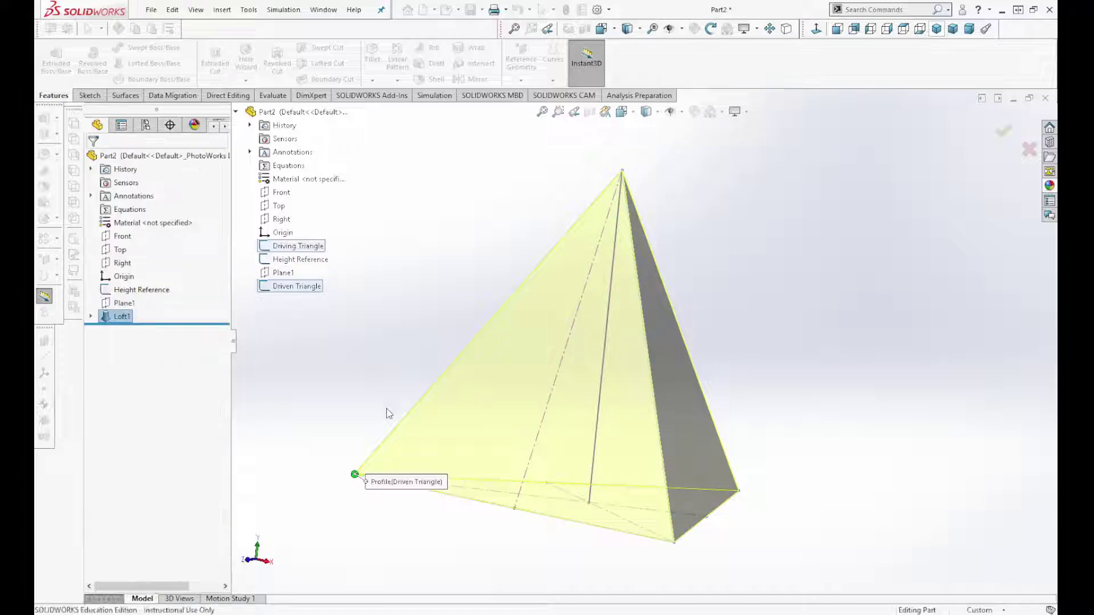
click(356, 374)
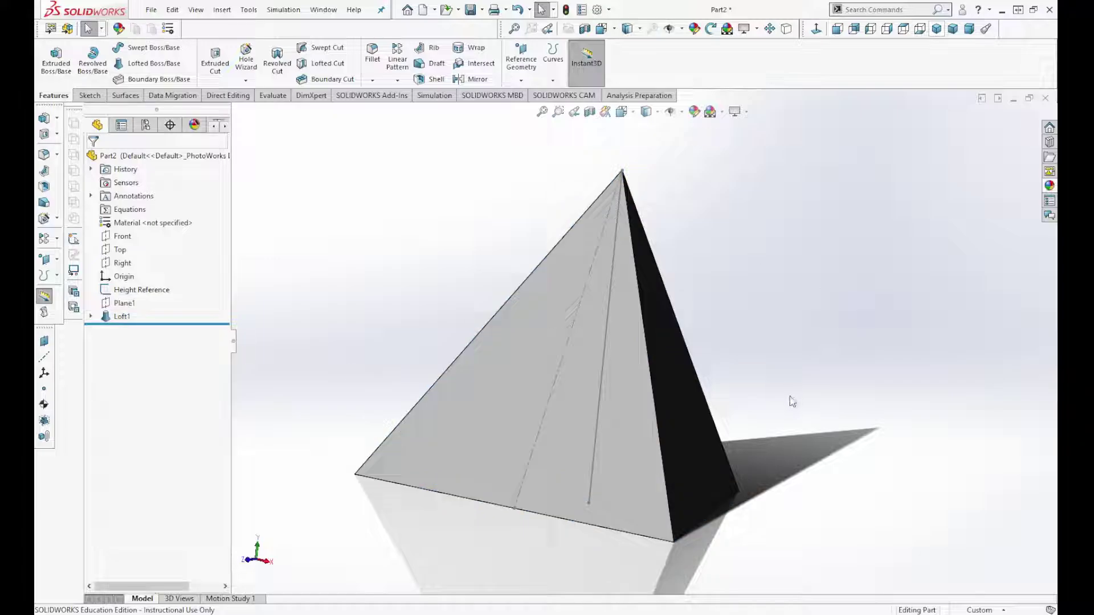
Hide the Height Reference sketch and view the lofted tetrahedron from another side.
middle_drag(792, 402, 739, 398)
click(131, 294)
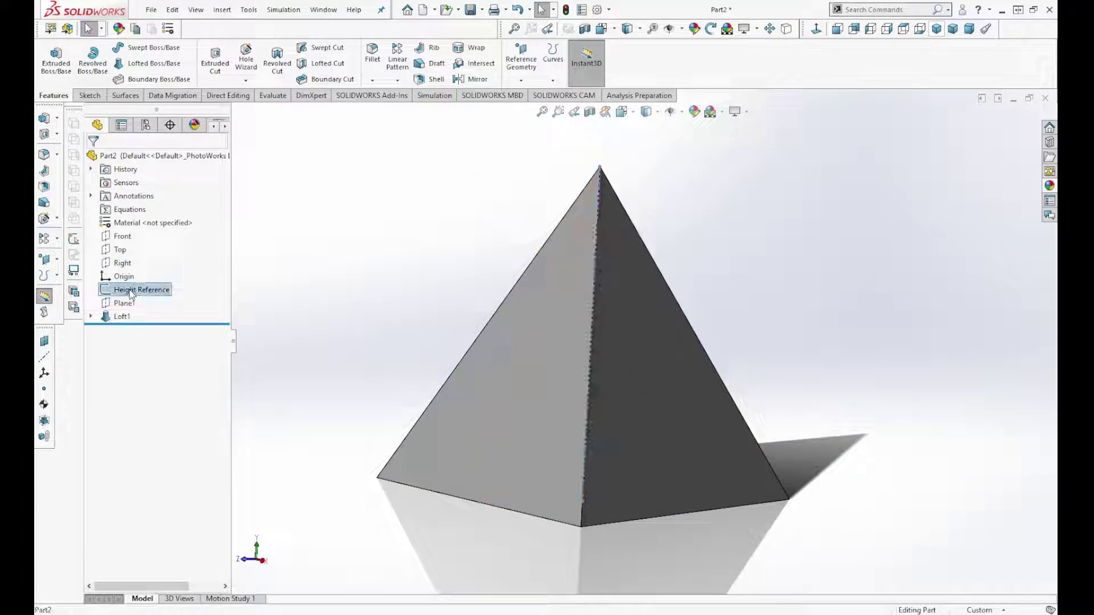
click(295, 330)
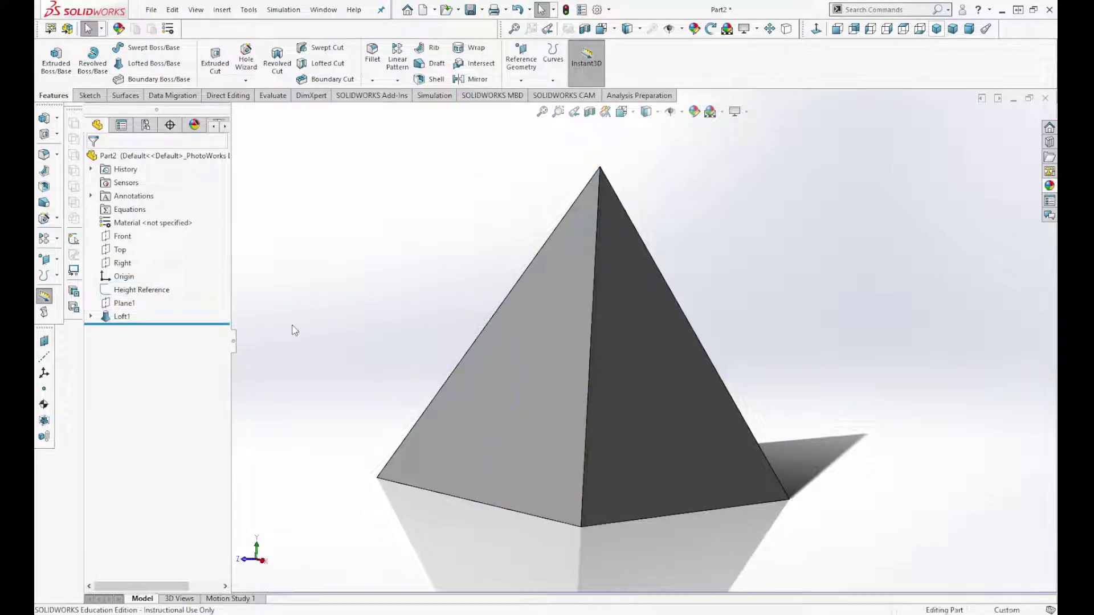
mouse_move(762, 371)
middle_down()
mouse_move(650, 376)
mouse_move(402, 428)
mouse_move(324, 431)
mouse_move(244, 469)
mouse_move(431, 378)
mouse_move(581, 279)
mouse_move(491, 200)
mouse_move(371, 173)
mouse_move(291, 92)
mouse_move(833, 439)
mouse_move(860, 361)
mouse_move(763, 374)
middle_up()
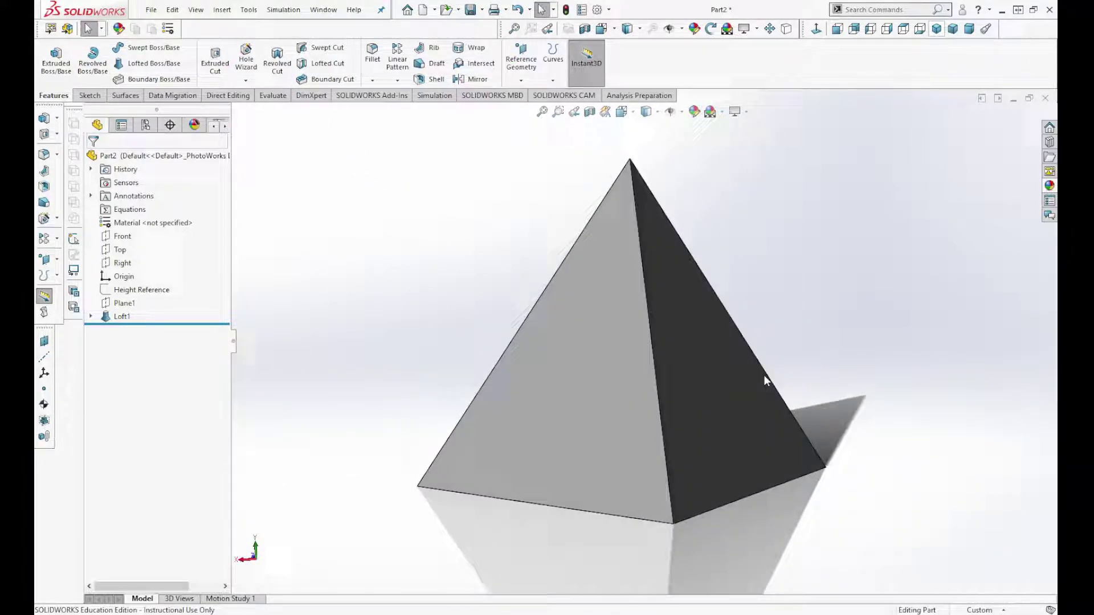
Edit the loft to use the Height Reference sketch as its centerline, and expand the loft to show its sketches.
click(121, 316)
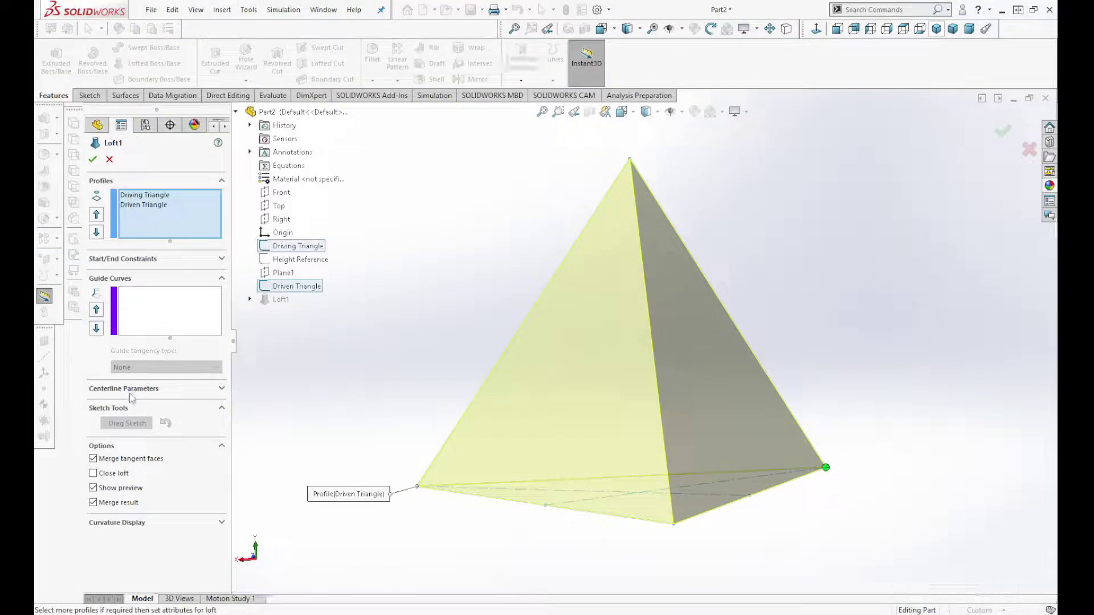
click(128, 390)
click(301, 261)
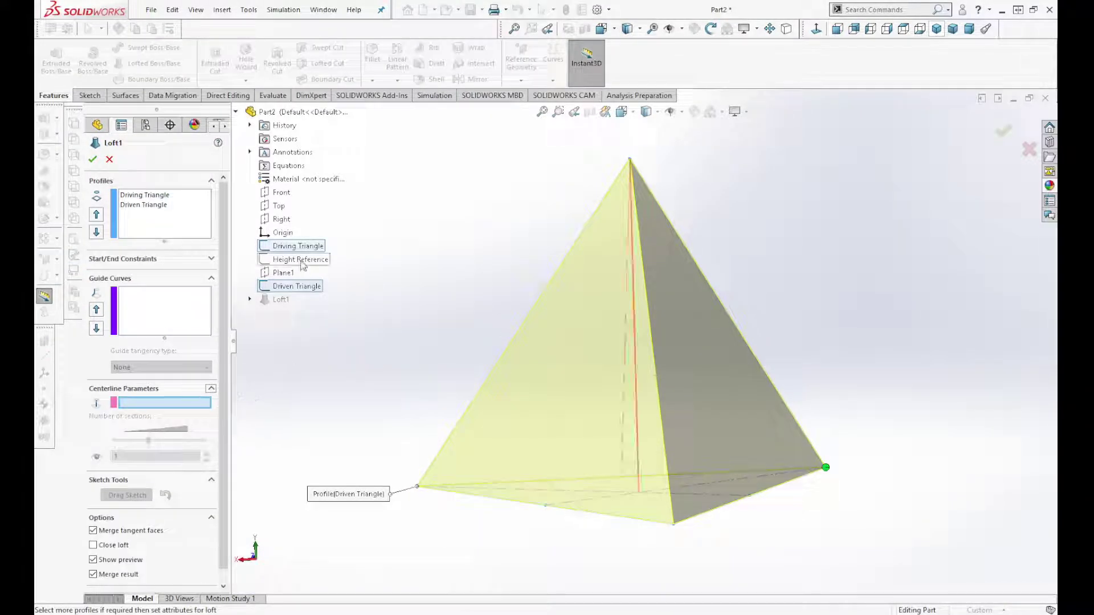
click(94, 162)
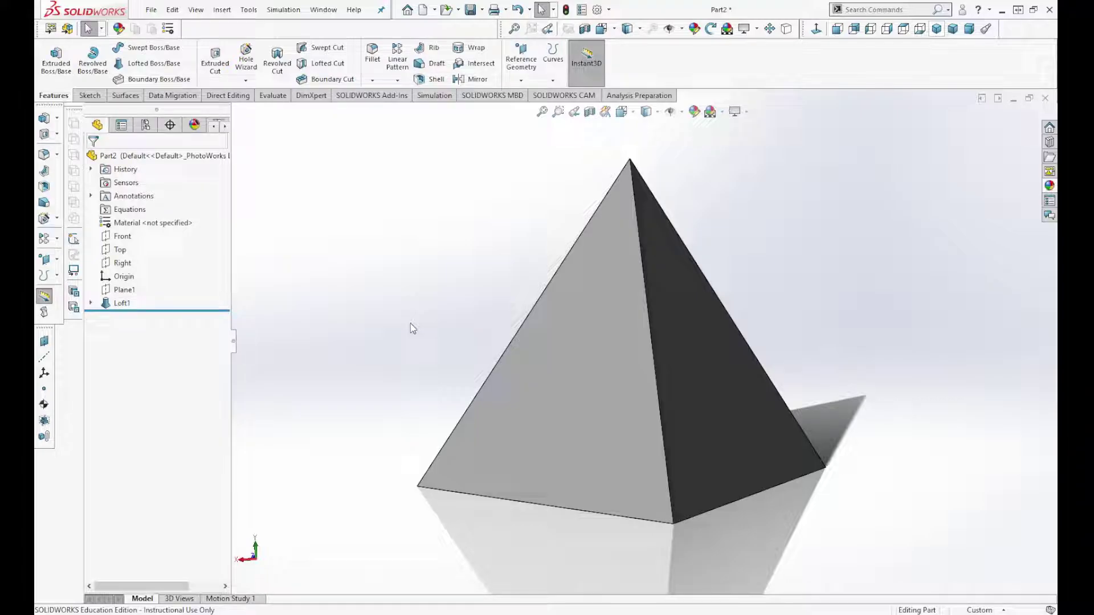
click(91, 303)
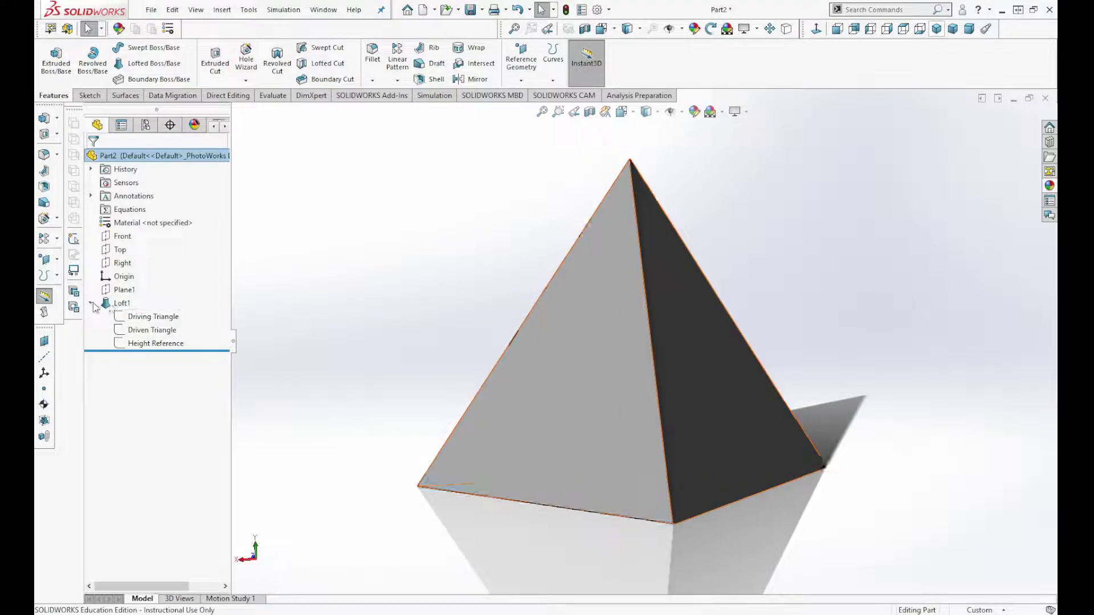
Edit the Driving Triangle sketch under the loft, set its 19 mm side length to 25 mm, and exit the sketch to rebuild the tetrahedron.
click(91, 303)
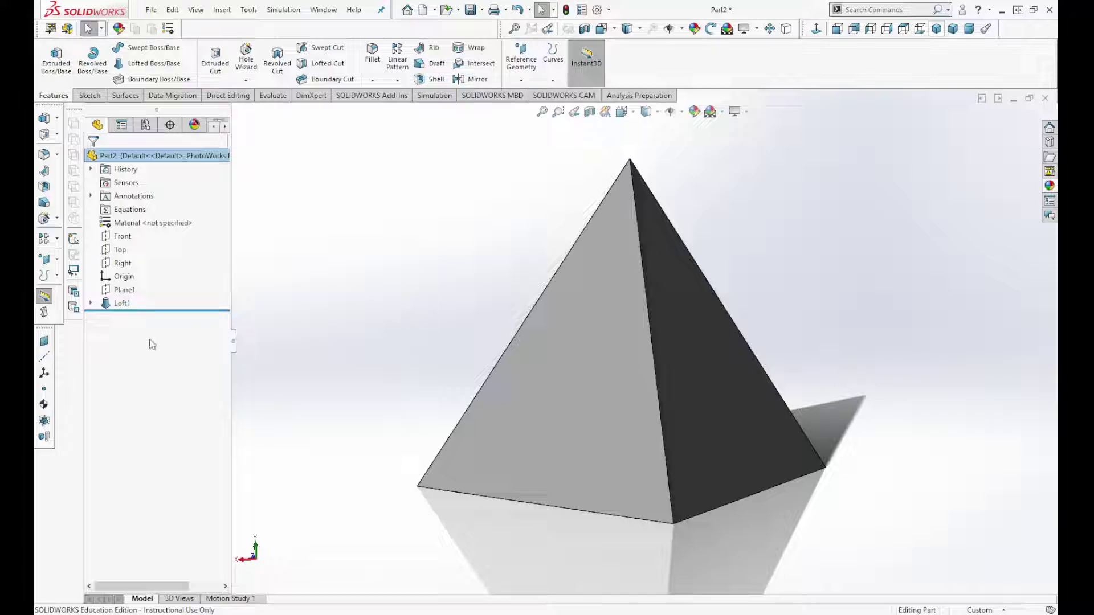
click(91, 303)
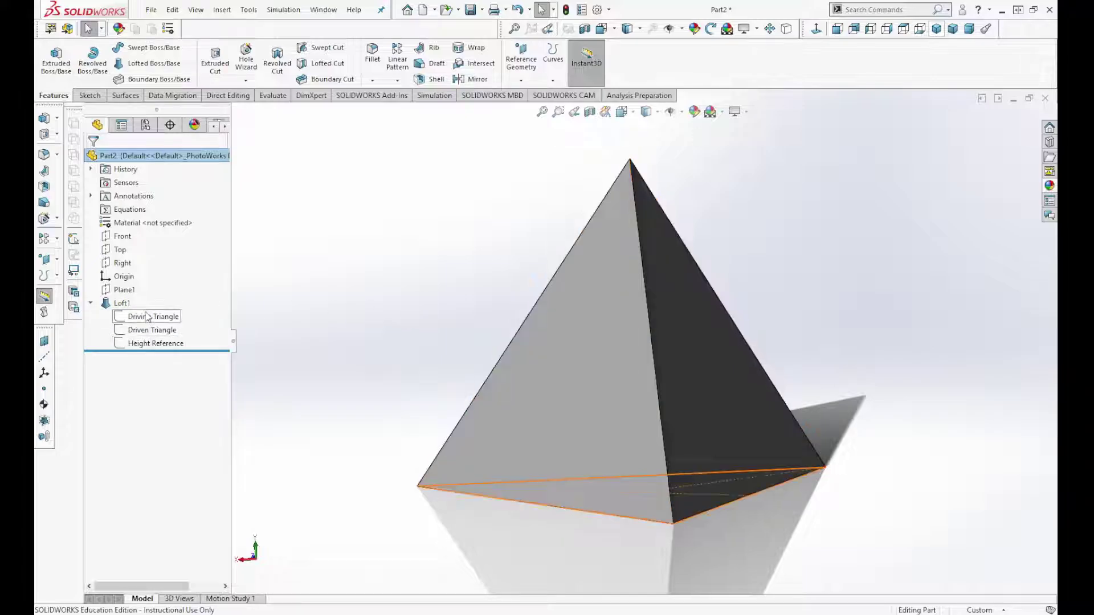
click(152, 330)
click(143, 319)
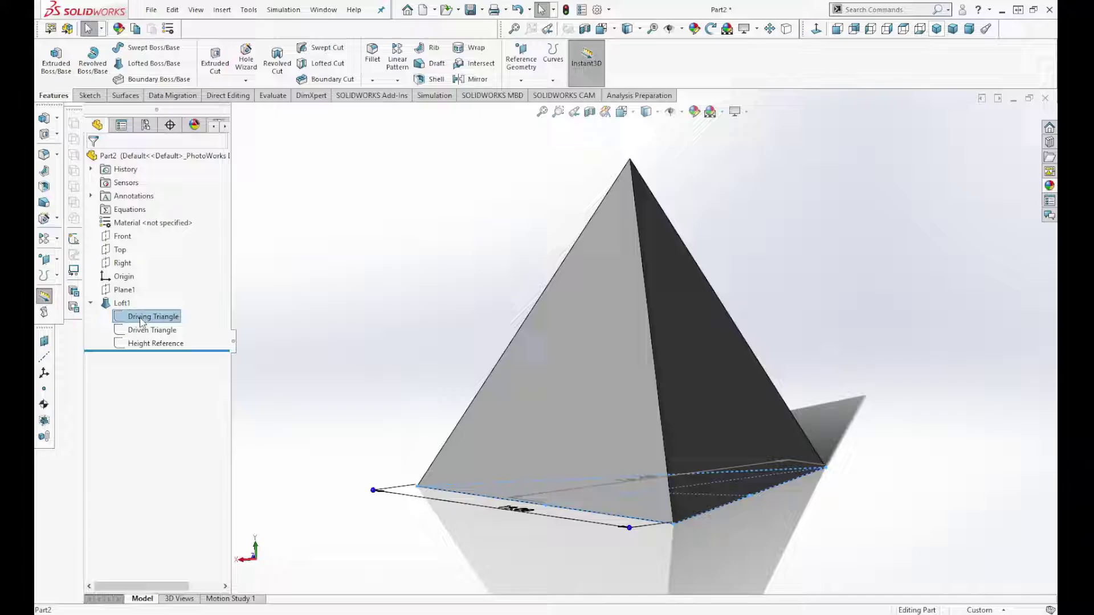
click(150, 285)
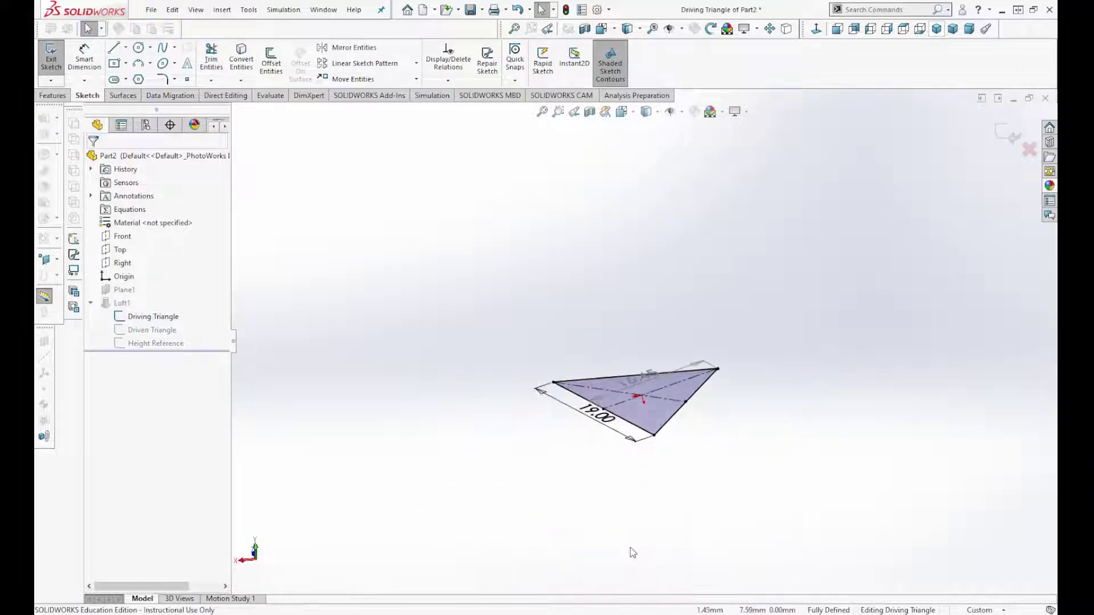
click(598, 423)
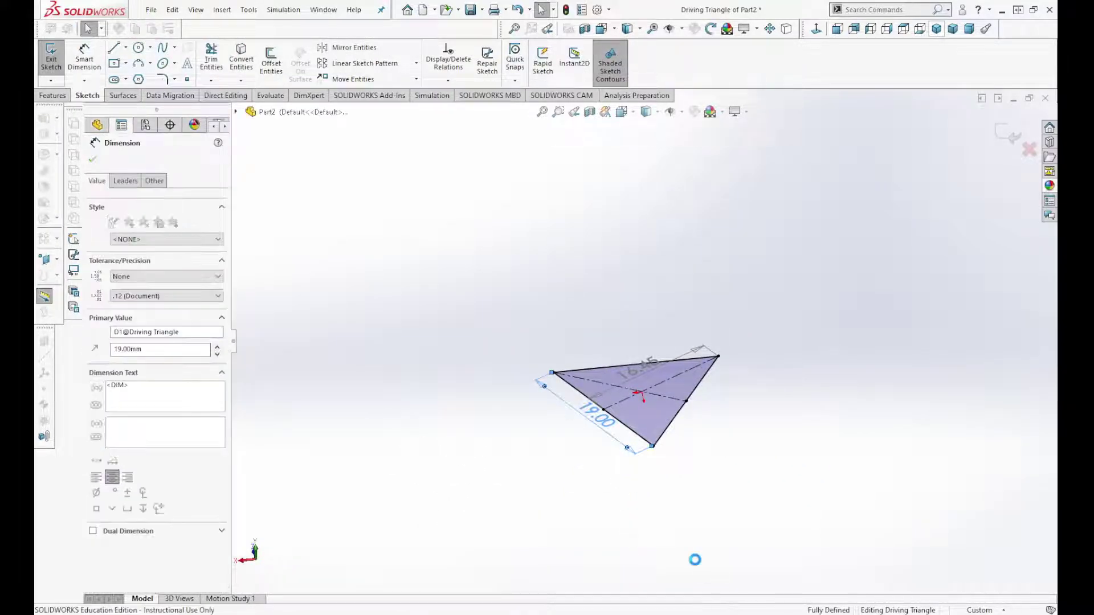
text(25)
key(Return)
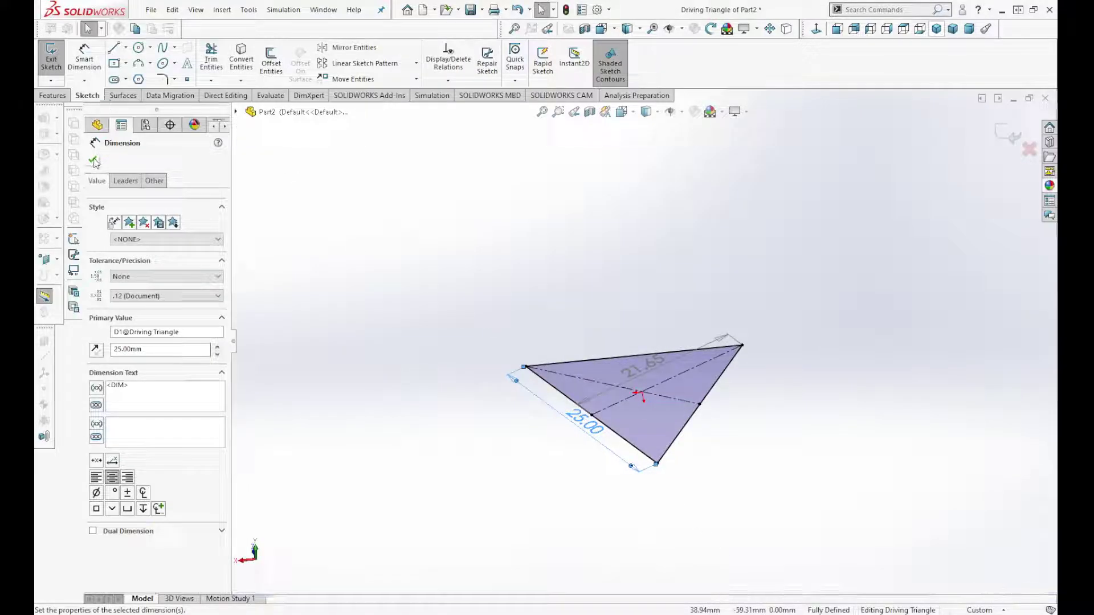
click(52, 59)
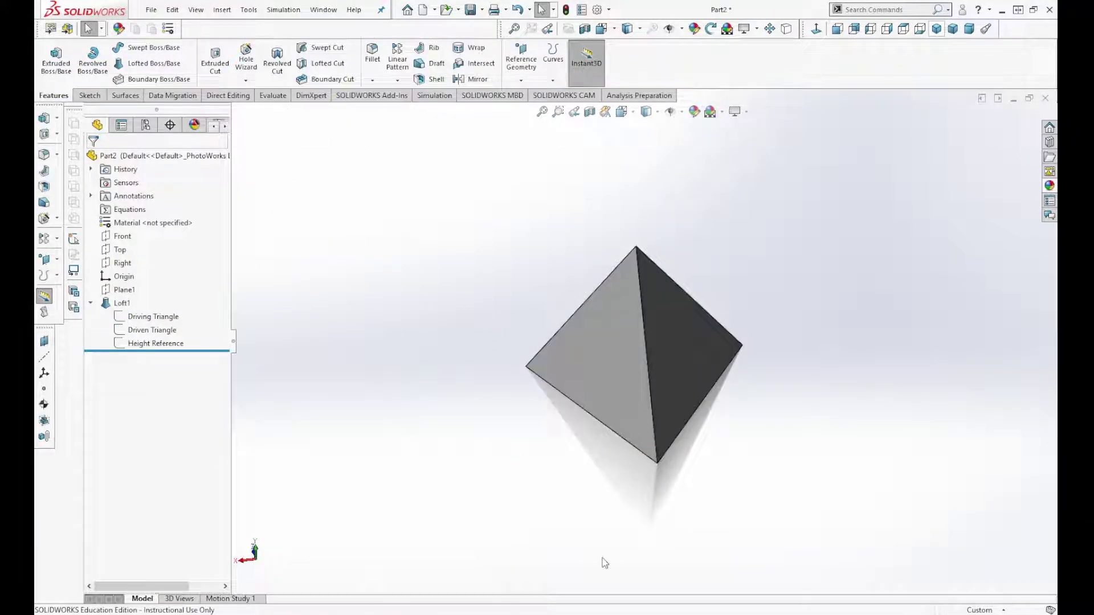
mouse_move(603, 562)
middle_down()
mouse_move(552, 517)
mouse_move(767, 506)
mouse_move(599, 471)
middle_up()
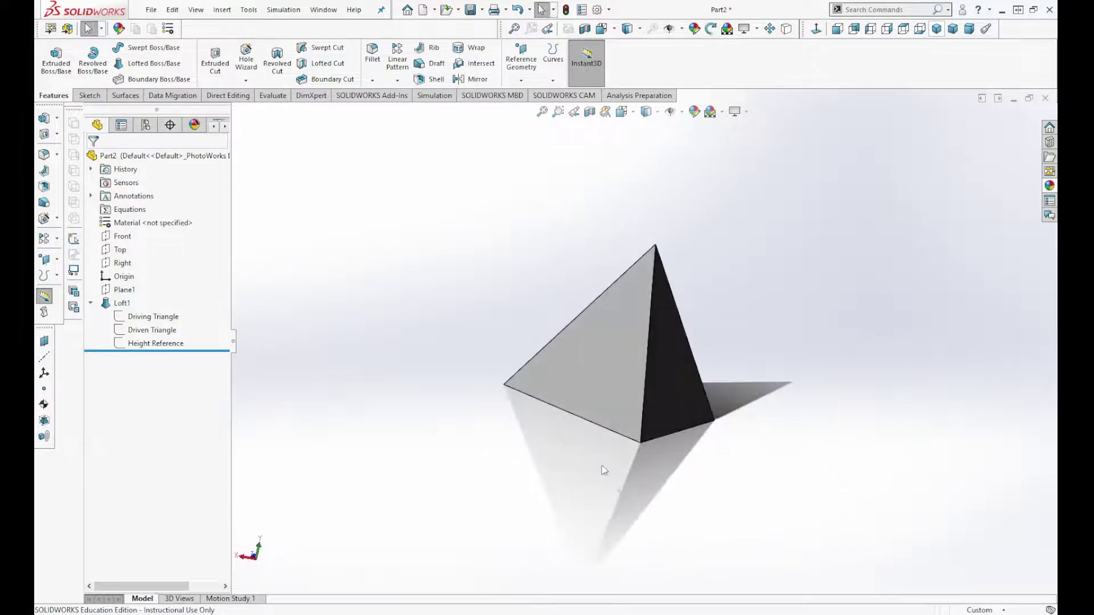